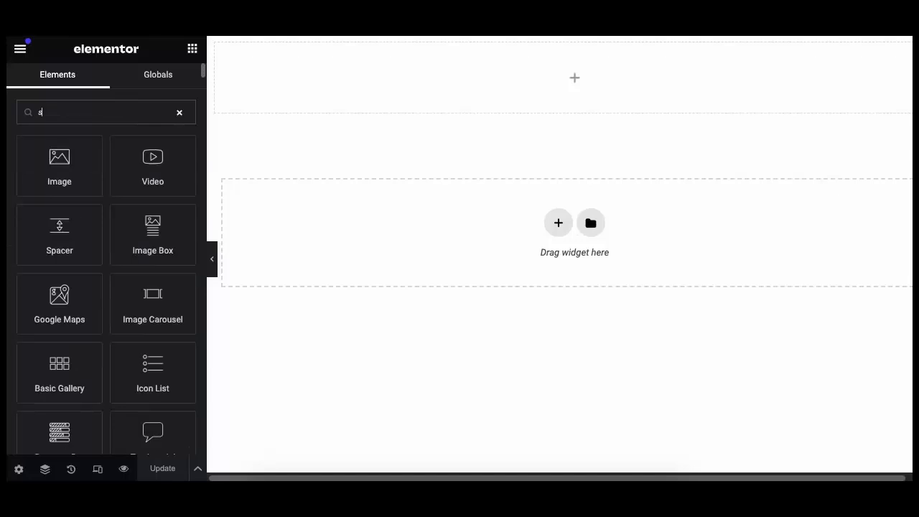
# Add a Smart Listing widget to the empty container and set its height to 500
pyautogui.moveTo(68, 164); pyautogui.dragTo(401, 231)
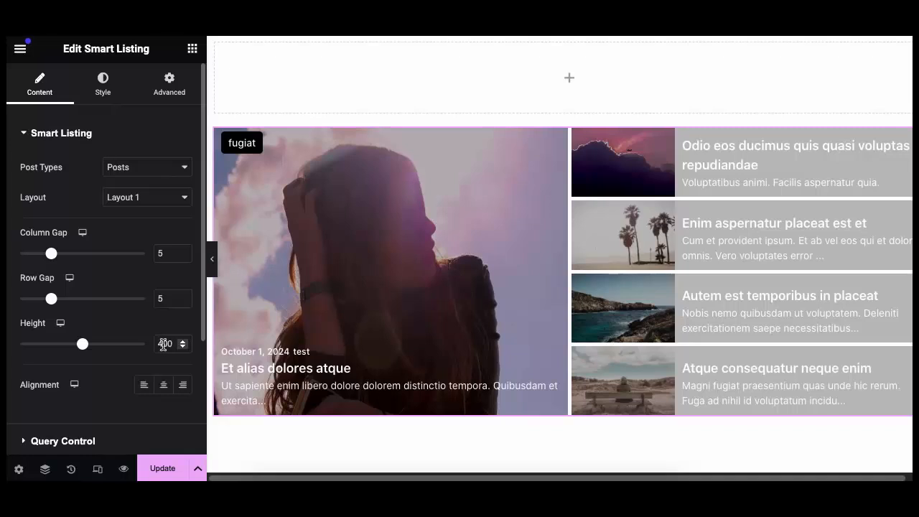
pyautogui.moveTo(163, 344); pyautogui.dragTo(145, 349)
pyautogui.write('5')
pyautogui.scroll(-2, 421, 308)
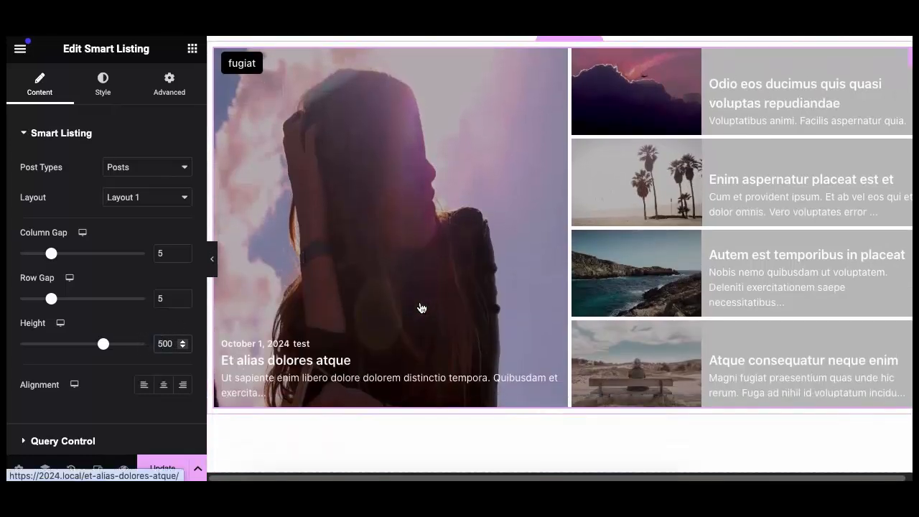
# Keep Posts as the post type, try Layout 2 and Layout 3 for the listing, and return to Layout 1
pyautogui.click(167, 168)
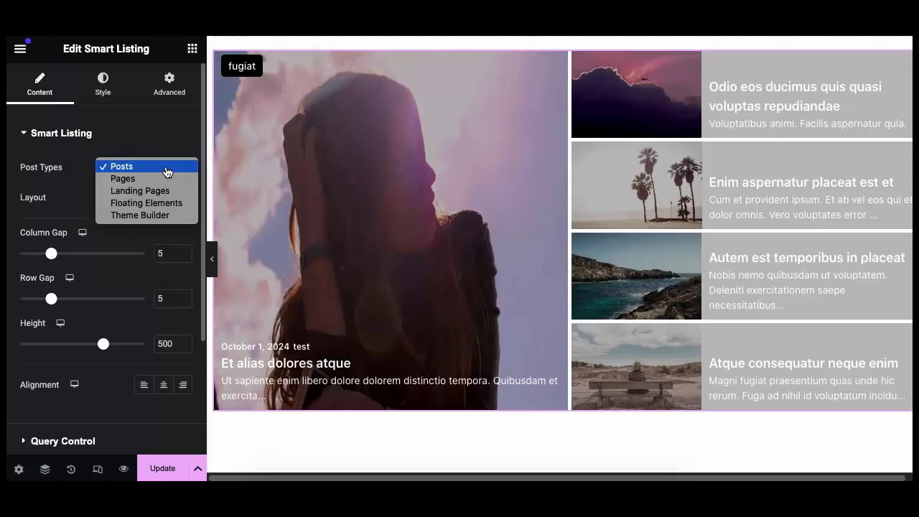
pyautogui.click(167, 167)
pyautogui.click(153, 198)
pyautogui.click(153, 208)
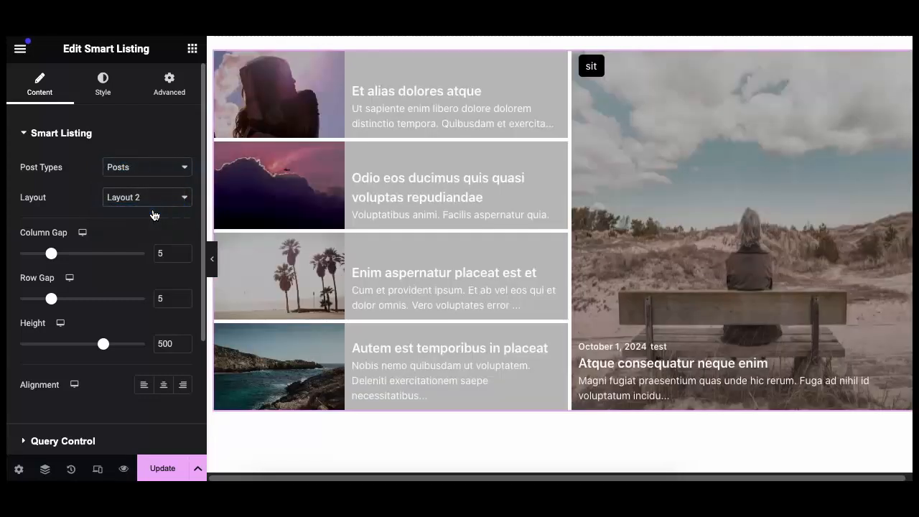
pyautogui.click(154, 199)
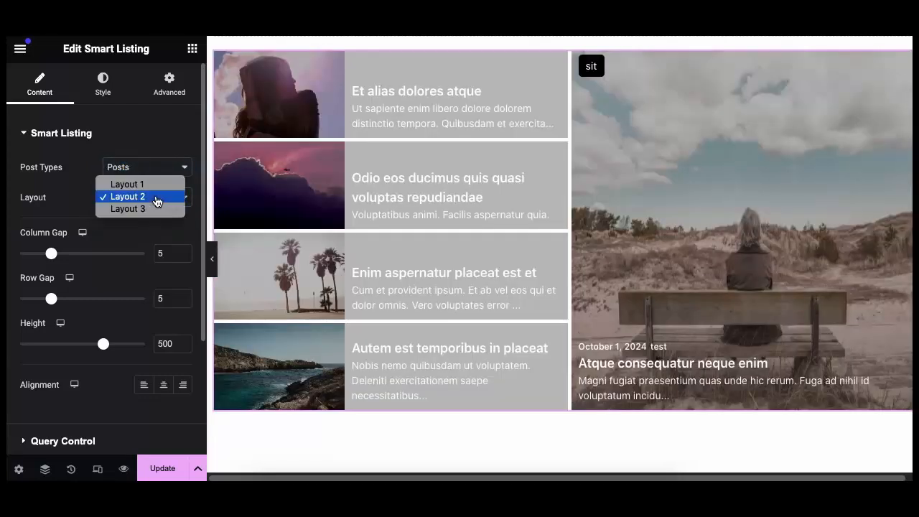
pyautogui.click(158, 209)
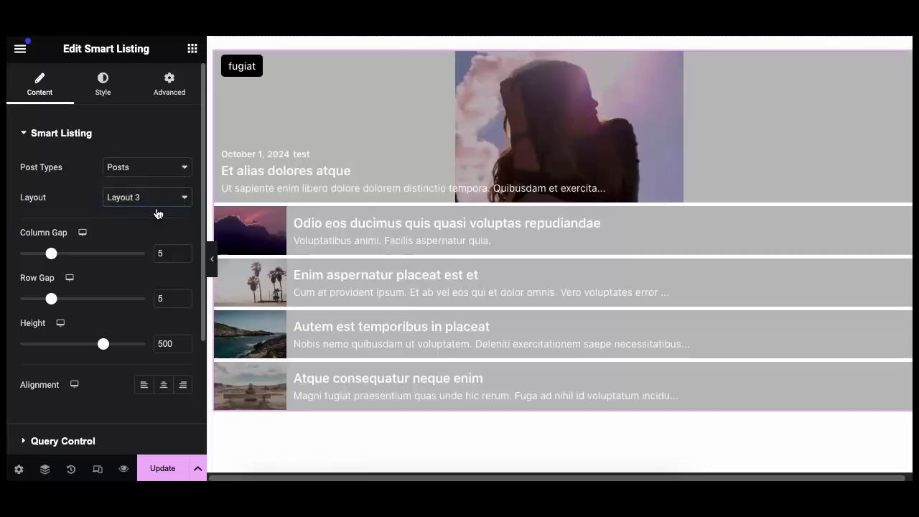
pyautogui.click(159, 203)
pyautogui.click(159, 172)
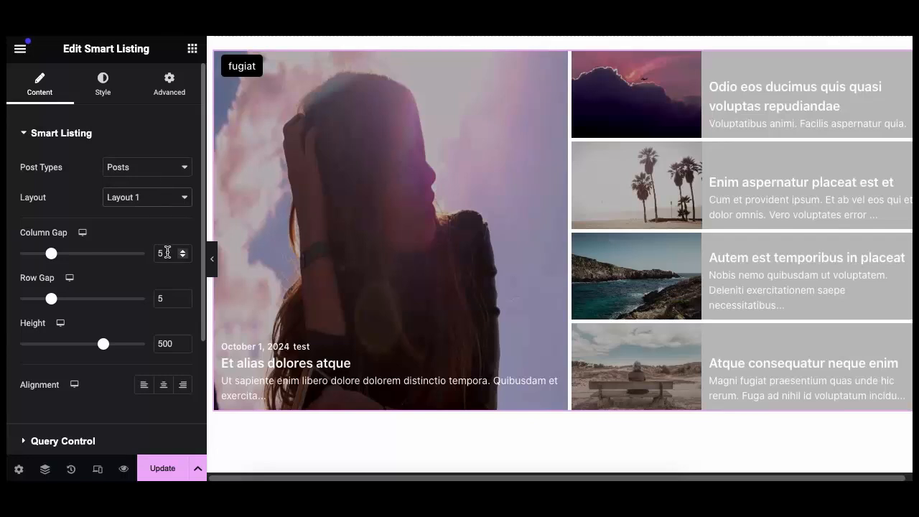
# Set both the column gap and the row gap of the listing to 10
pyautogui.moveTo(168, 252); pyautogui.dragTo(149, 254)
pyautogui.write('10')
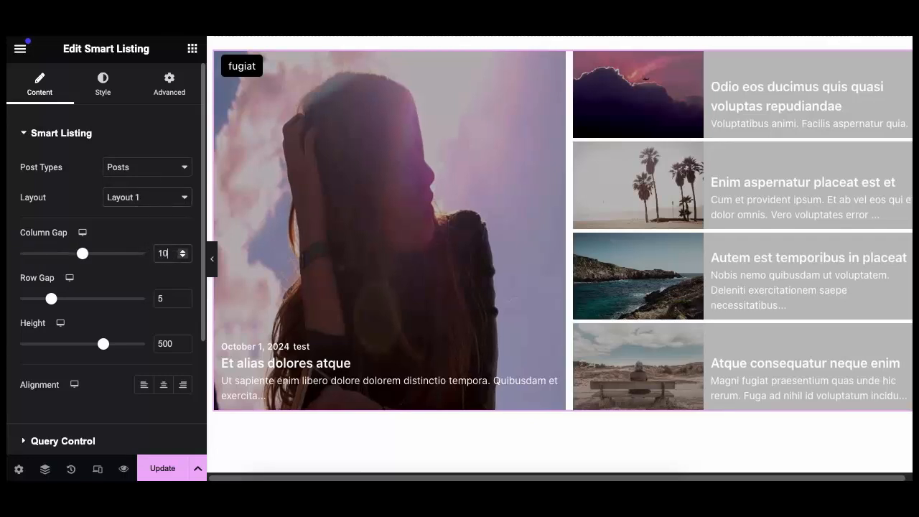
pyautogui.moveTo(167, 303); pyautogui.dragTo(154, 300)
pyautogui.write('10')
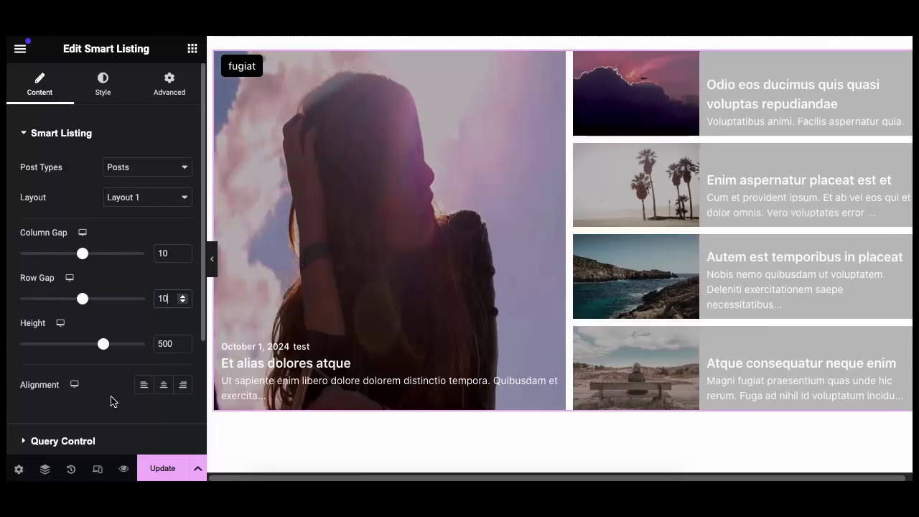
# Try center and right alignment for the listing text and settle on left alignment
pyautogui.click(160, 388)
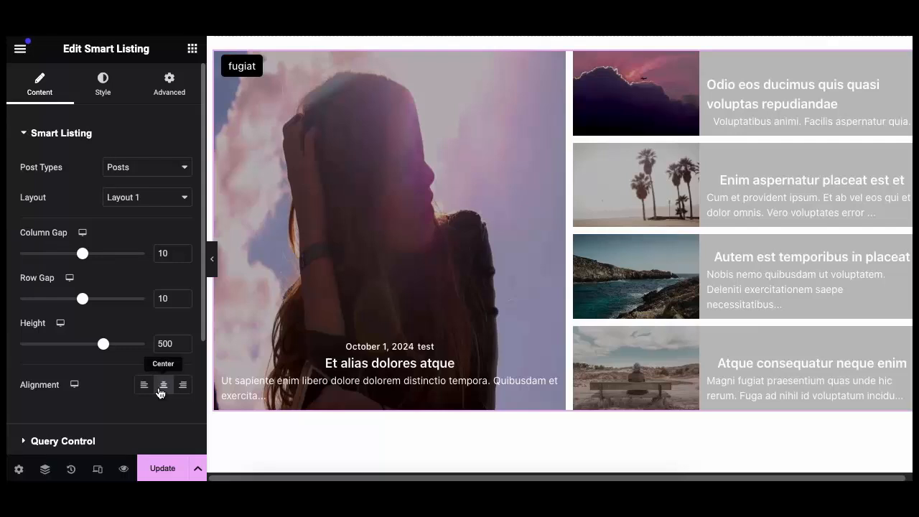
pyautogui.click(181, 386)
pyautogui.click(145, 386)
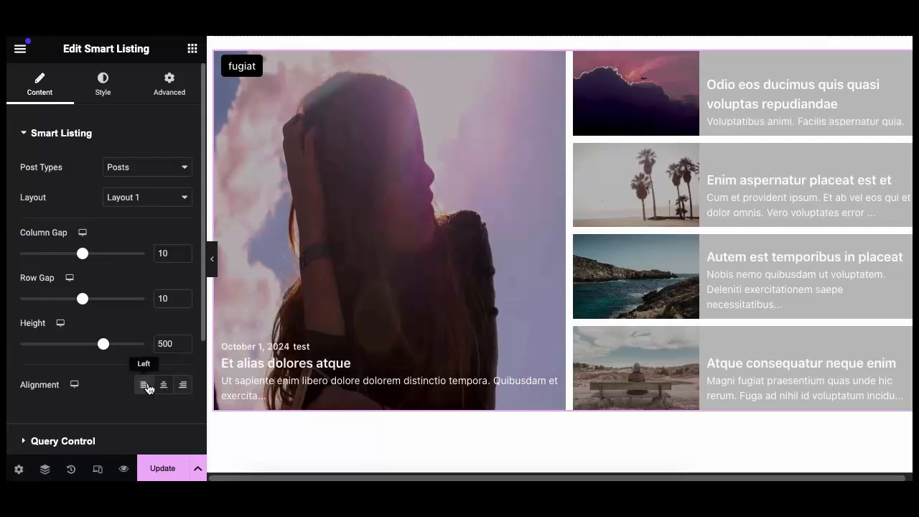
# Try a post offset of 1 in the listing's query settings and clear it again
pyautogui.click(109, 441)
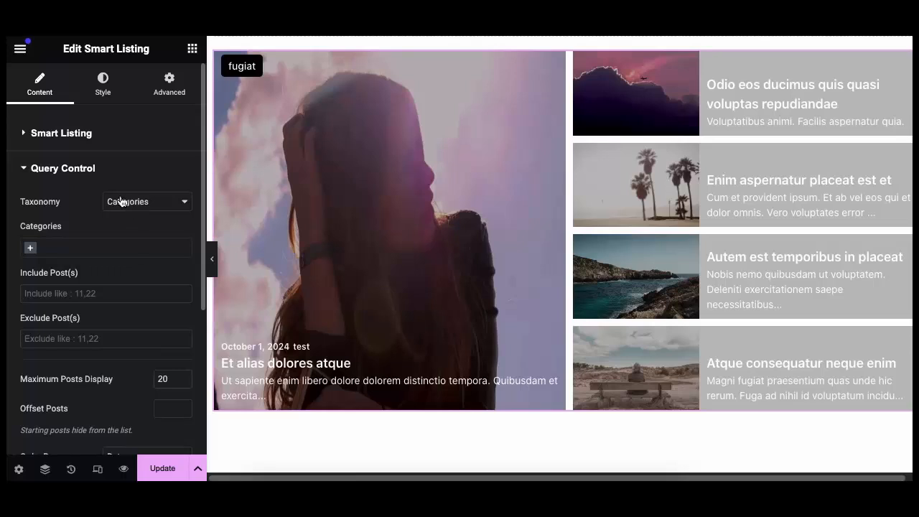
pyautogui.scroll(-3, 107, 312)
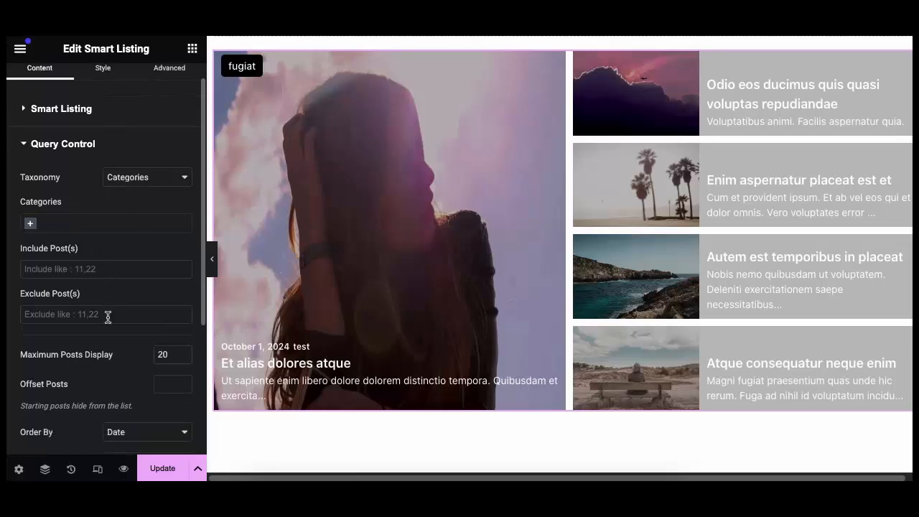
pyautogui.click(163, 308)
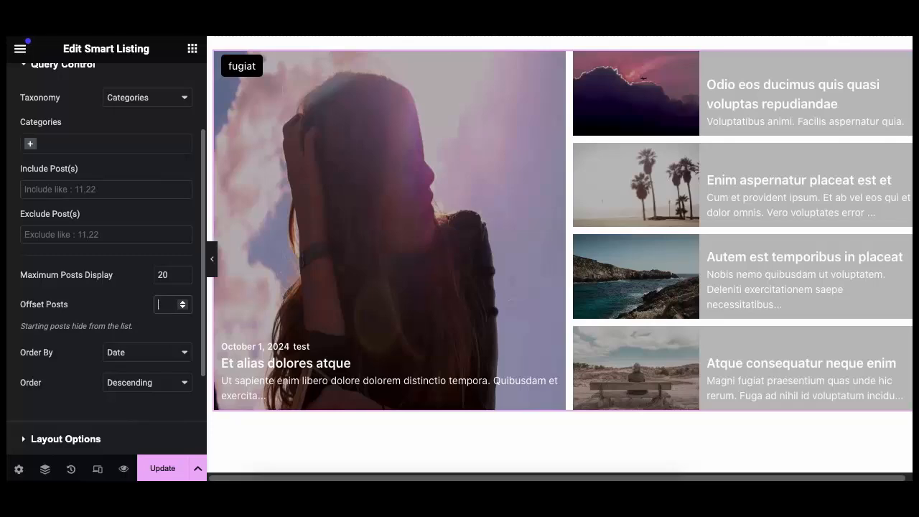
pyautogui.write('1')
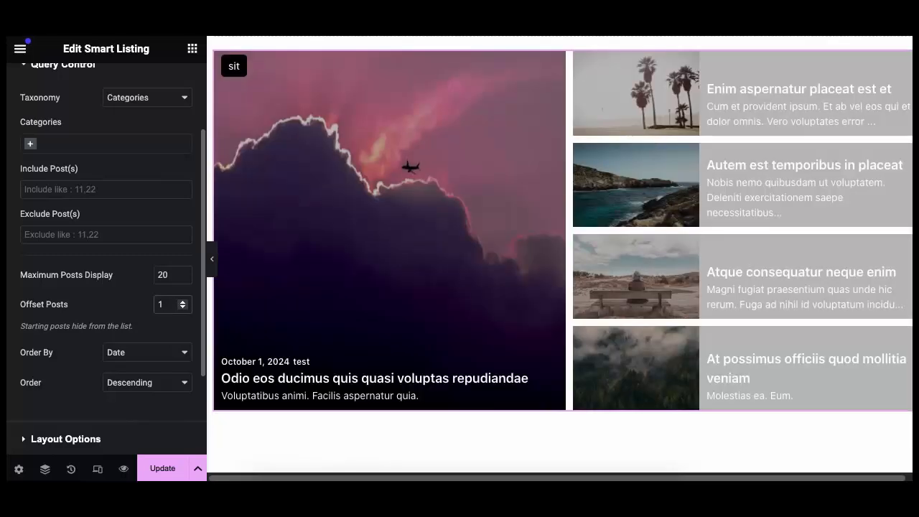
pyautogui.press('BackSpace')
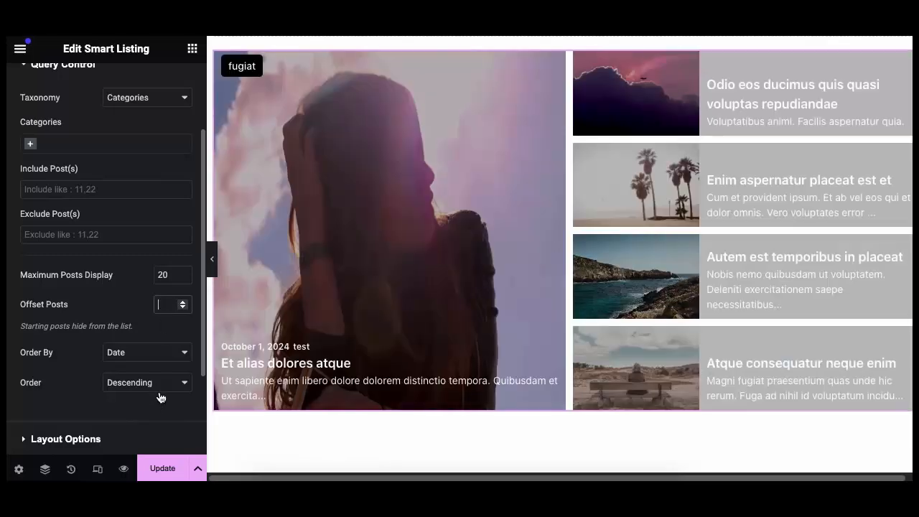
# Try ascending order for the posts, order them by Author, and set the order back to Descending
pyautogui.click(158, 383)
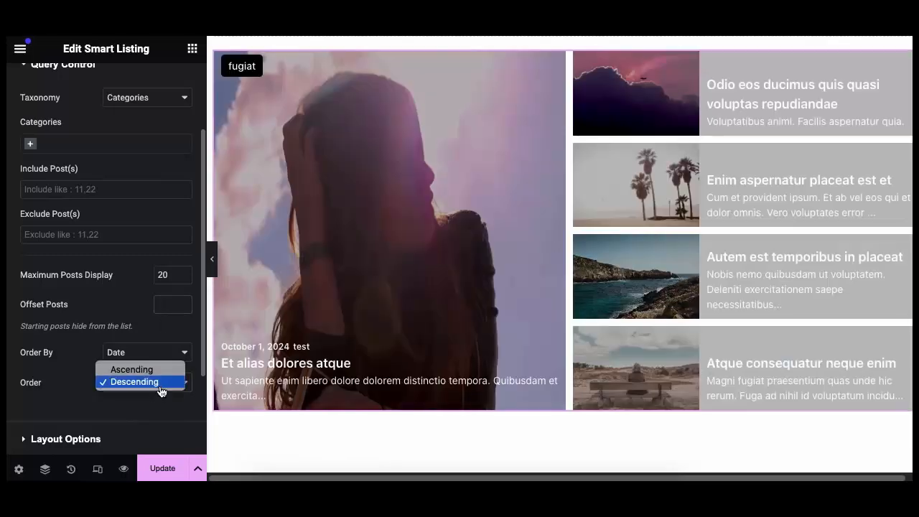
pyautogui.click(153, 370)
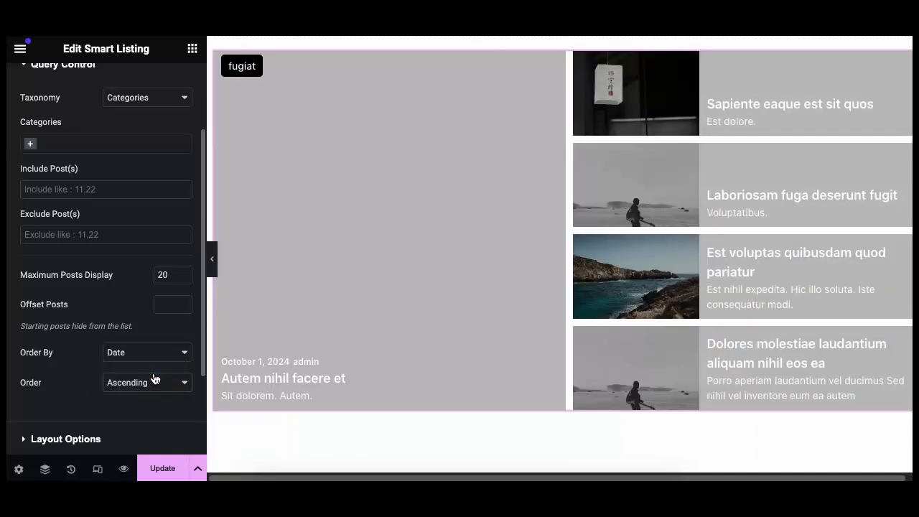
pyautogui.click(153, 357)
pyautogui.click(154, 324)
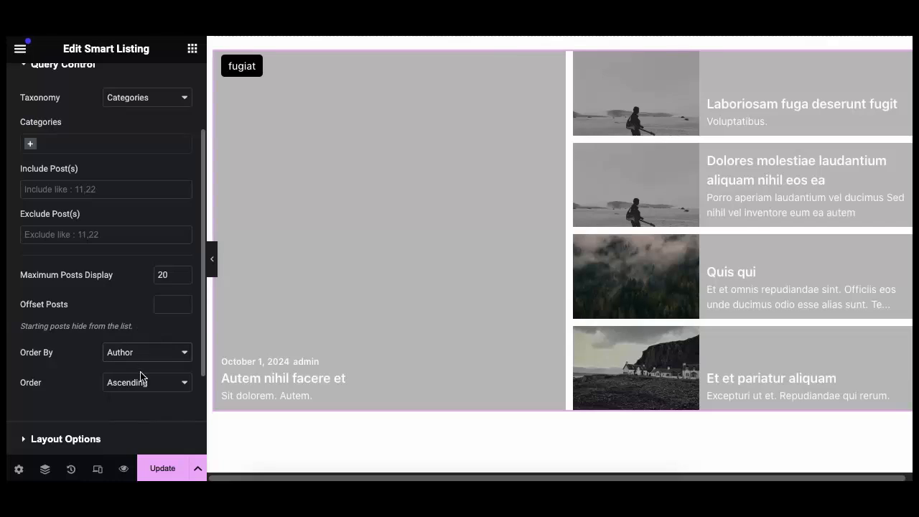
pyautogui.click(140, 376)
pyautogui.click(140, 394)
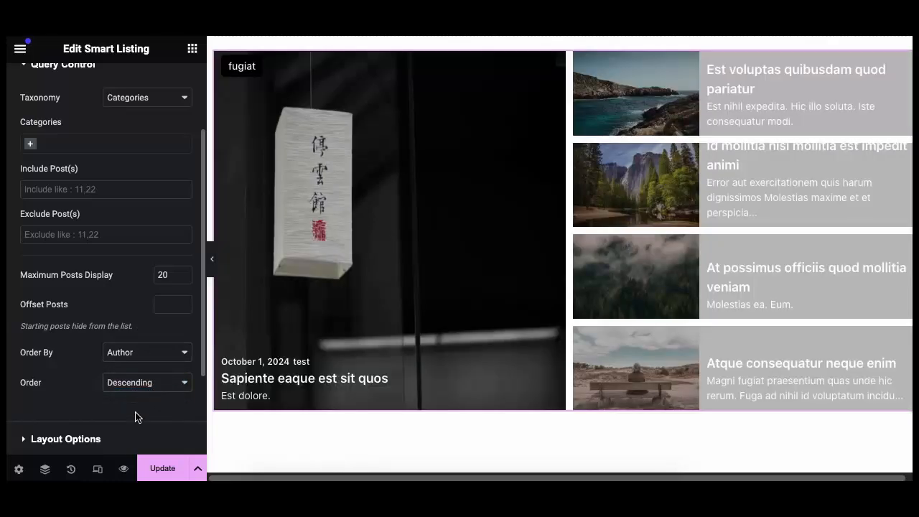
# Disable the title, excerpt, meta and category in the listing's layout options
pyautogui.click(127, 437)
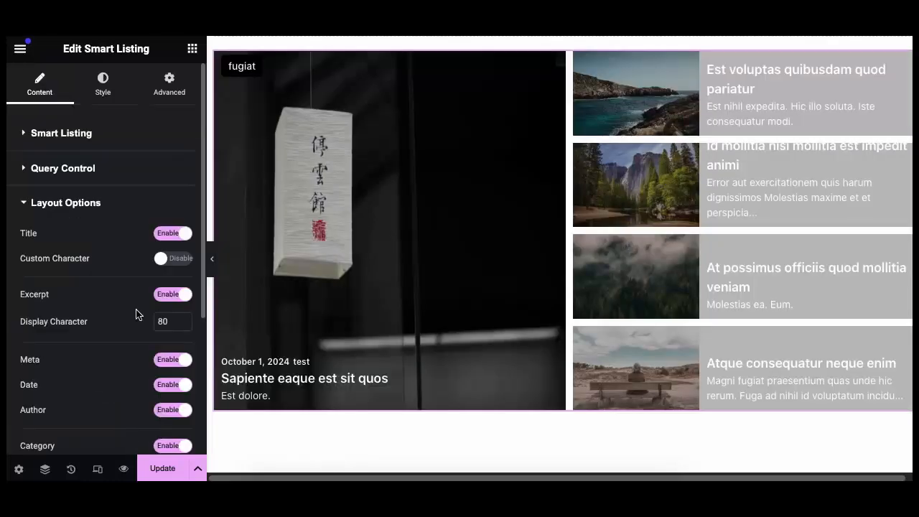
pyautogui.click(170, 235)
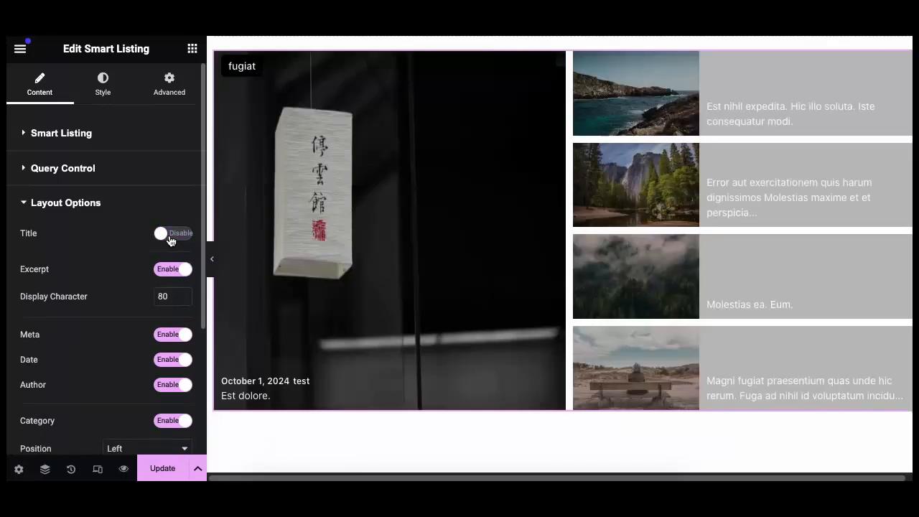
pyautogui.click(164, 270)
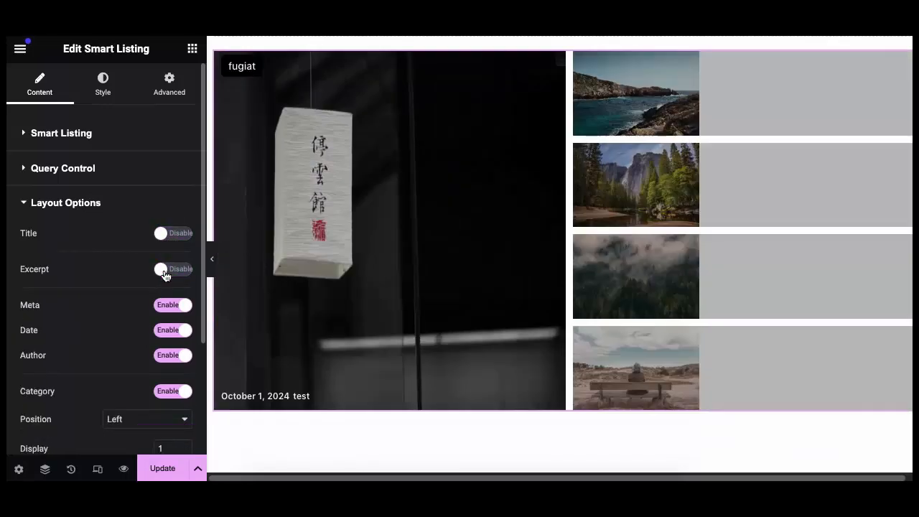
pyautogui.click(164, 305)
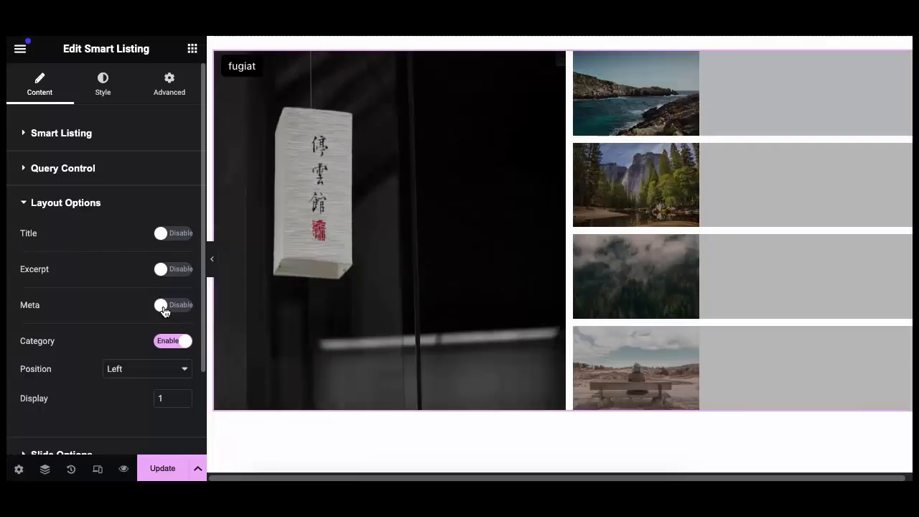
pyautogui.click(164, 341)
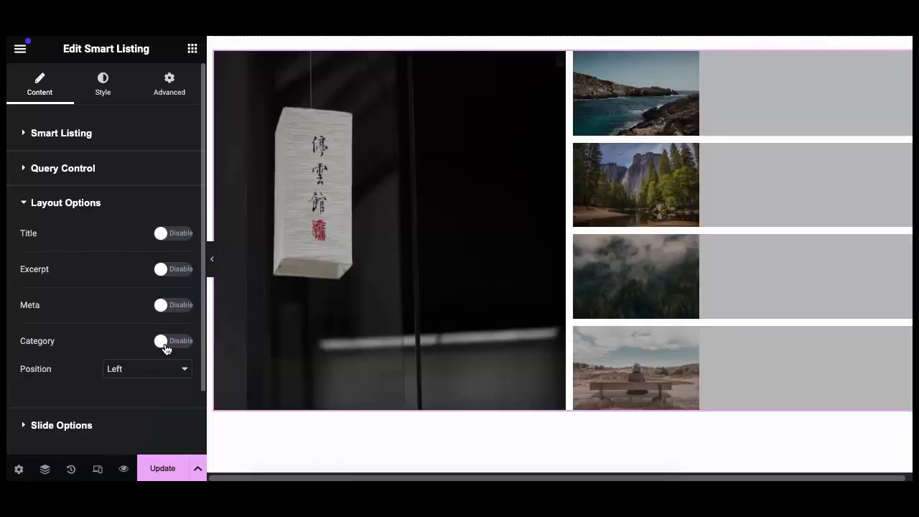
# Re-enable the category, title, excerpt and meta of the listed posts
pyautogui.click(164, 344)
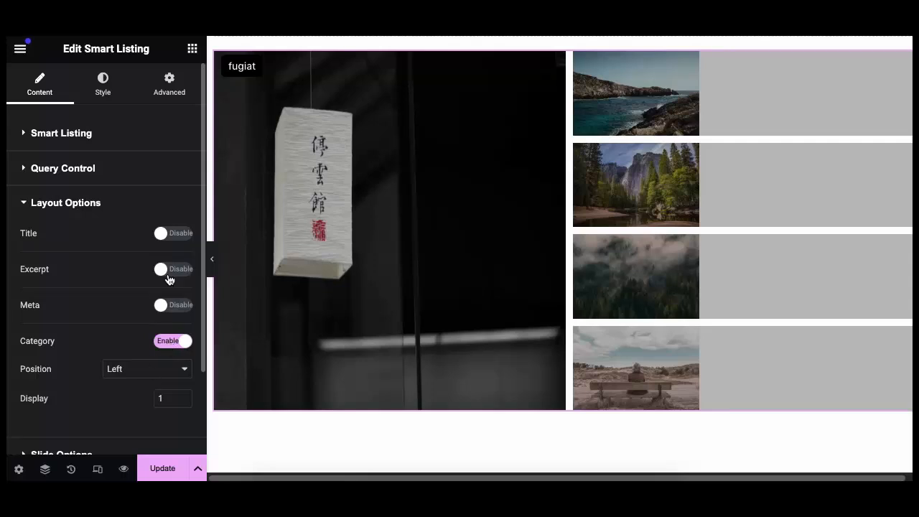
pyautogui.click(165, 233)
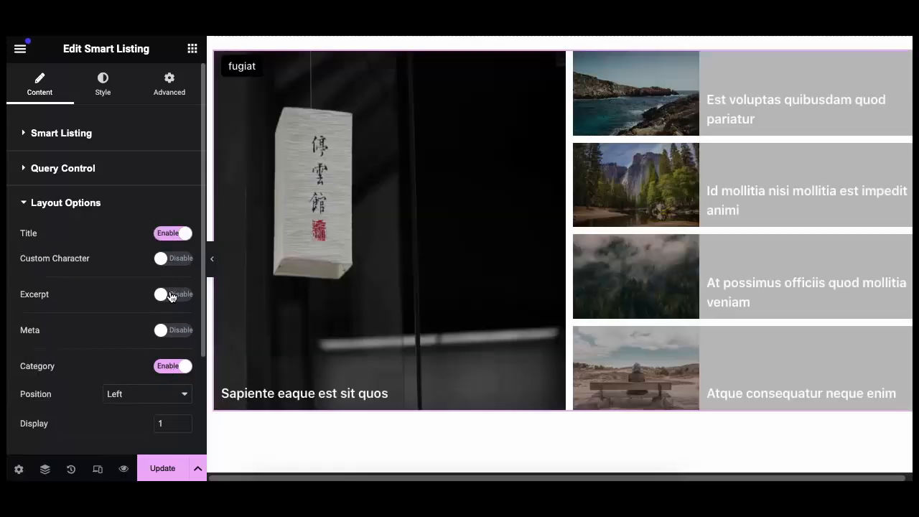
pyautogui.click(169, 294)
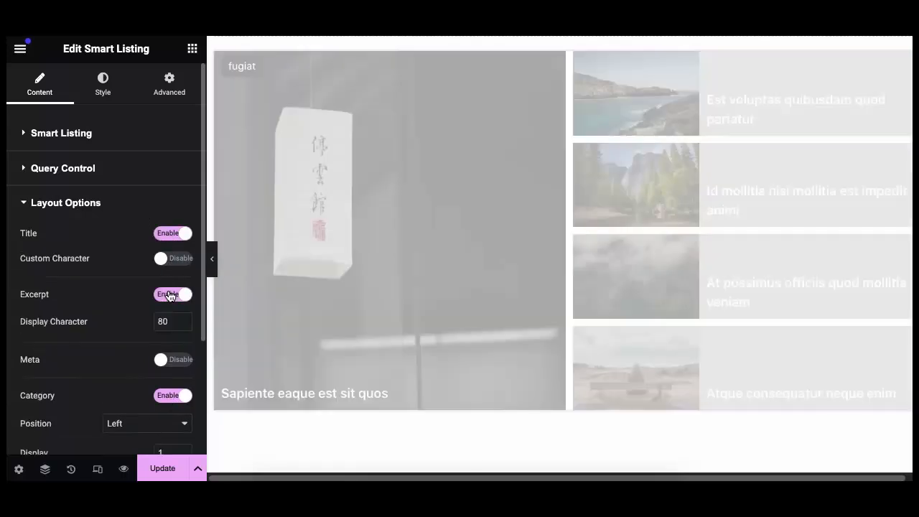
pyautogui.click(169, 359)
# Set the category position to Right and the number of displayed categories to 3
pyautogui.scroll(-5, 132, 366)
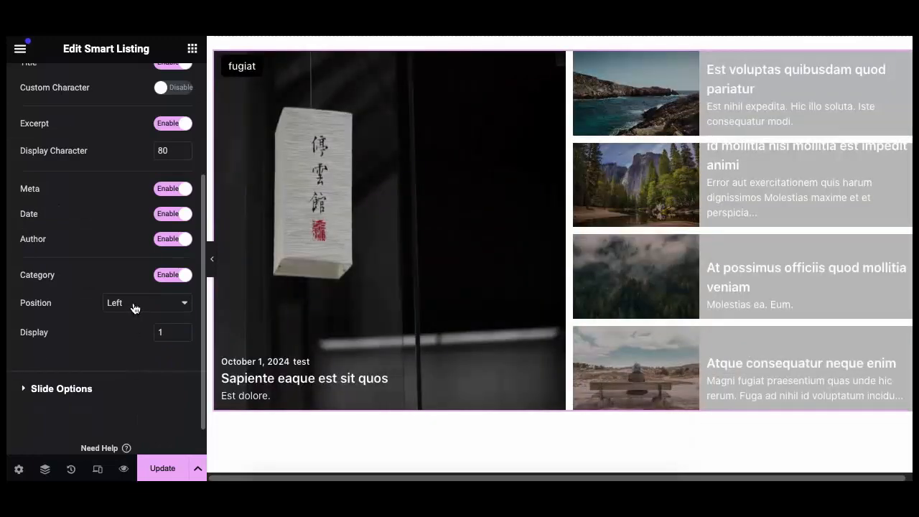
pyautogui.click(133, 305)
pyautogui.click(133, 316)
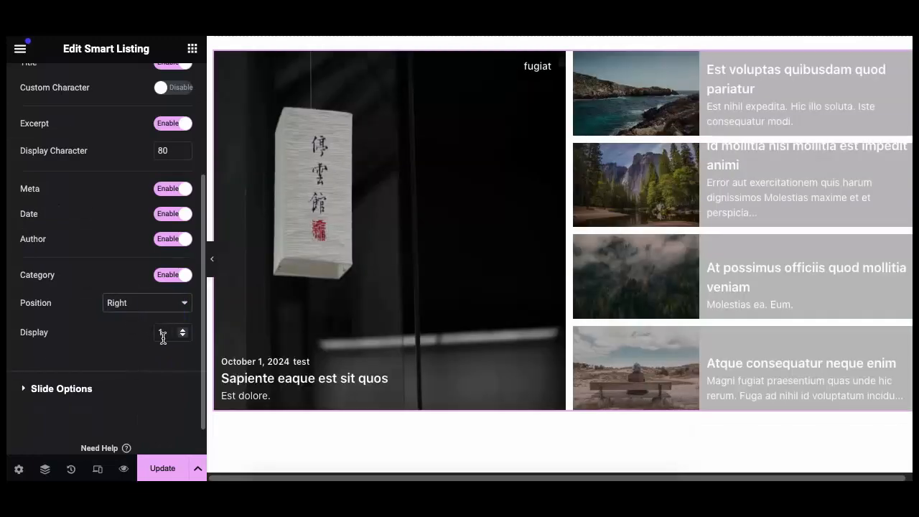
pyautogui.doubleClick(163, 333)
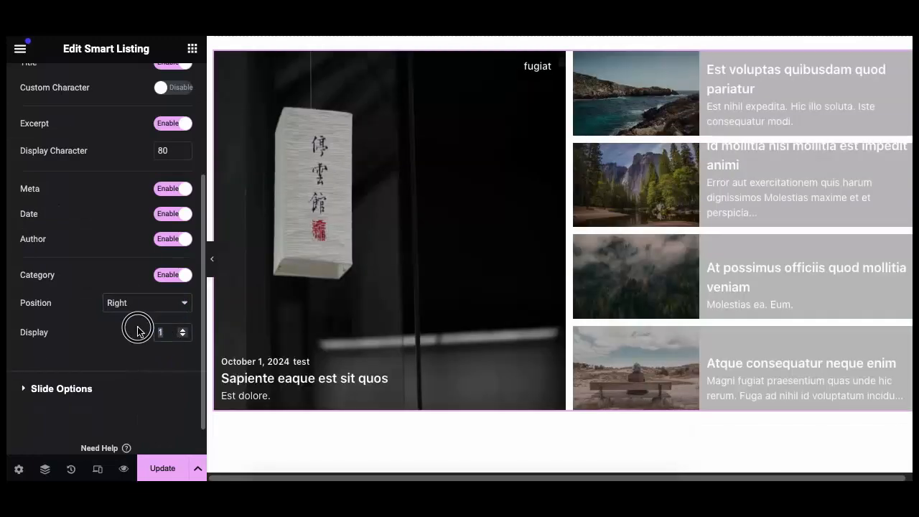
pyautogui.write('3')
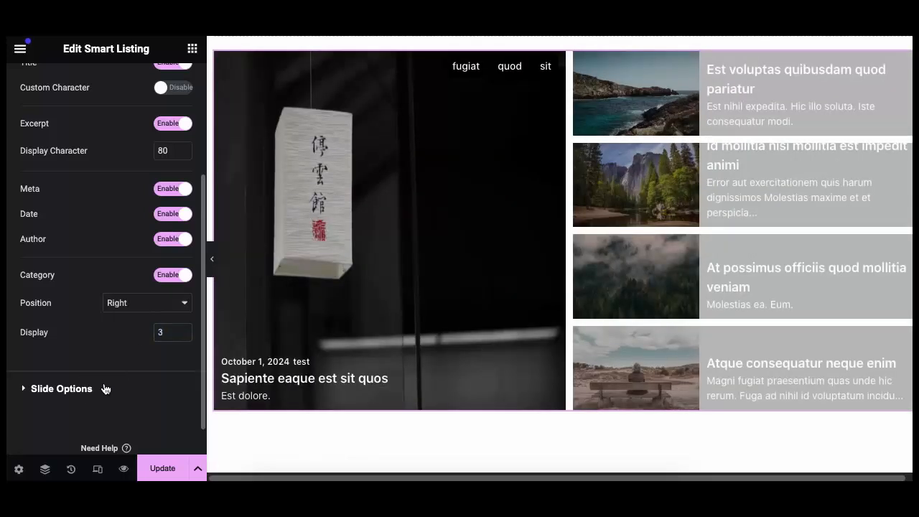
# Review the listing's slide options, including dots, arrow, speed, animation, autoplay and swipe settings
pyautogui.click(105, 388)
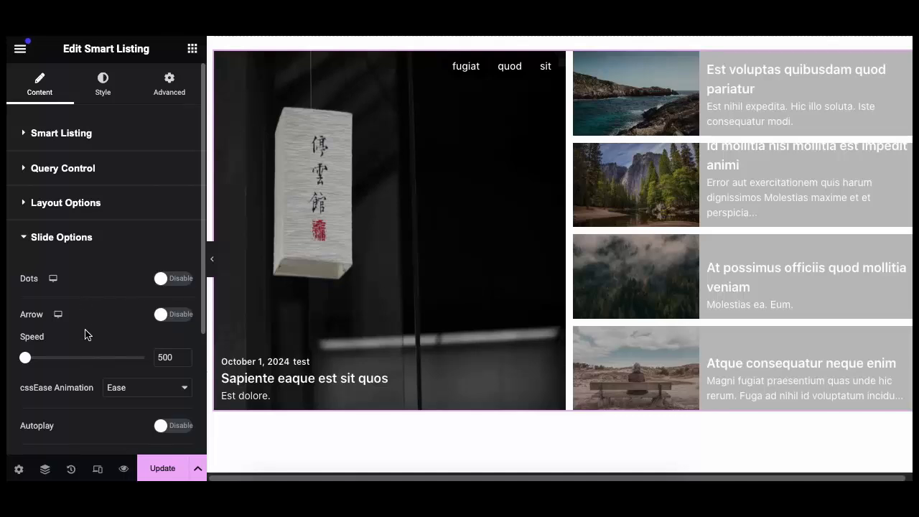
pyautogui.scroll(-3, 85, 341)
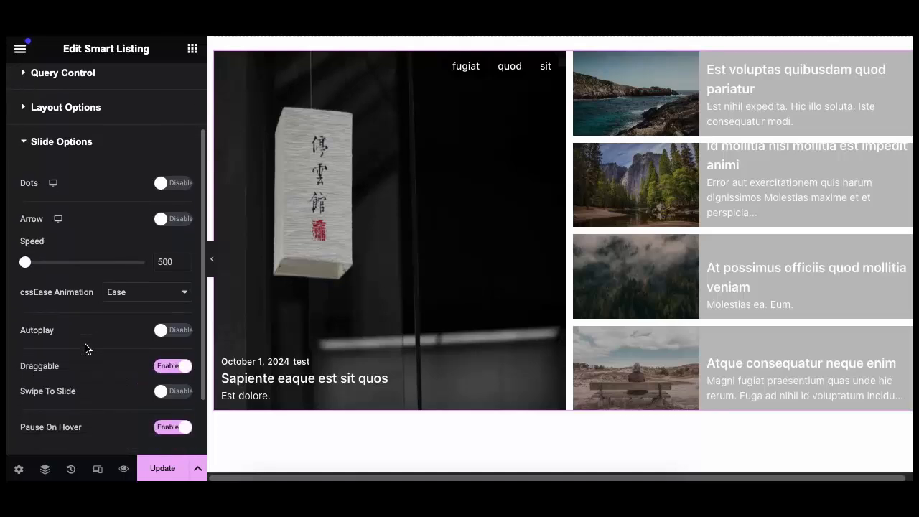
pyautogui.scroll(-2, 85, 348)
pyautogui.scroll(5, 84, 348)
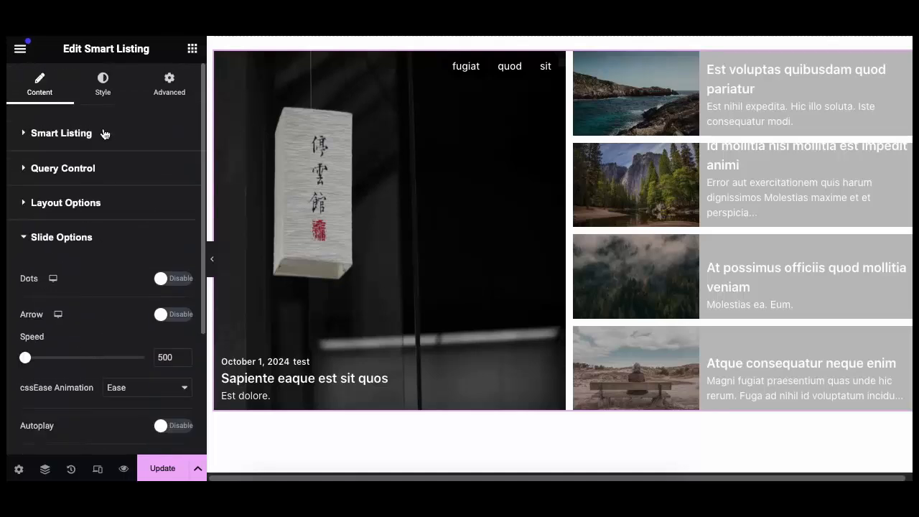
# Set the normal color of the listing's post titles to red in the style settings
pyautogui.click(101, 90)
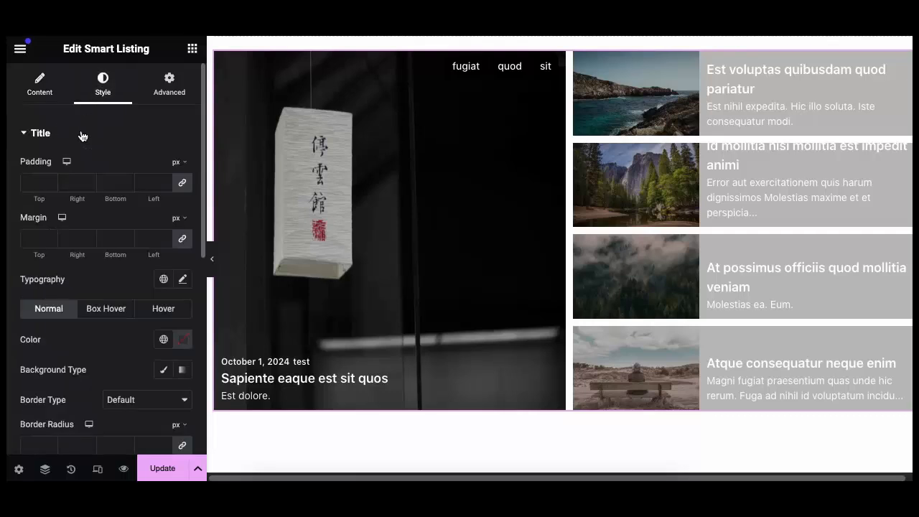
pyautogui.click(82, 136)
pyautogui.click(82, 136)
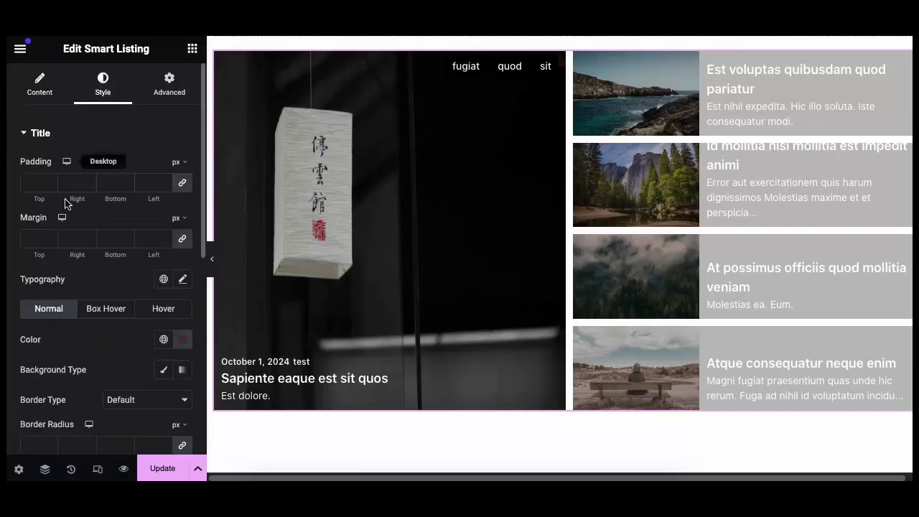
pyautogui.click(183, 342)
pyautogui.moveTo(223, 178); pyautogui.dragTo(237, 162)
pyautogui.click(75, 341)
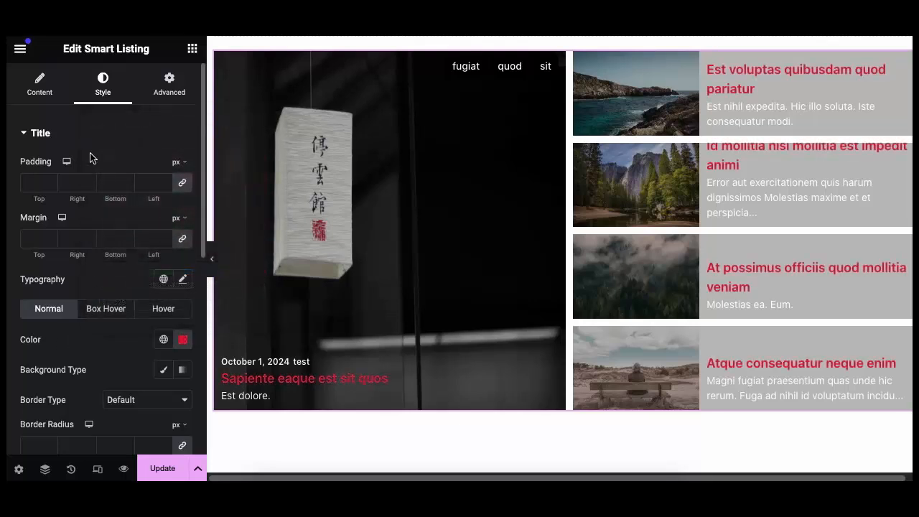
pyautogui.click(67, 138)
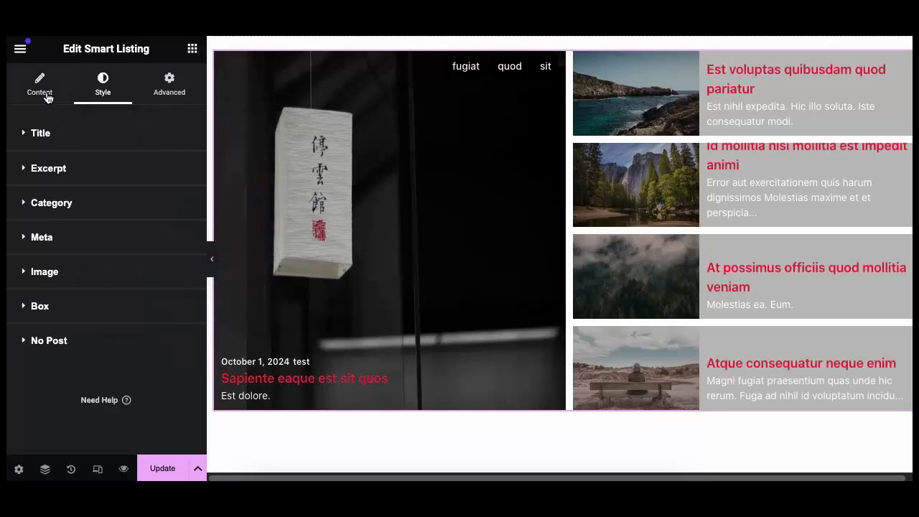
# Set the post title's typography size to 15 px
pyautogui.click(56, 135)
pyautogui.click(183, 285)
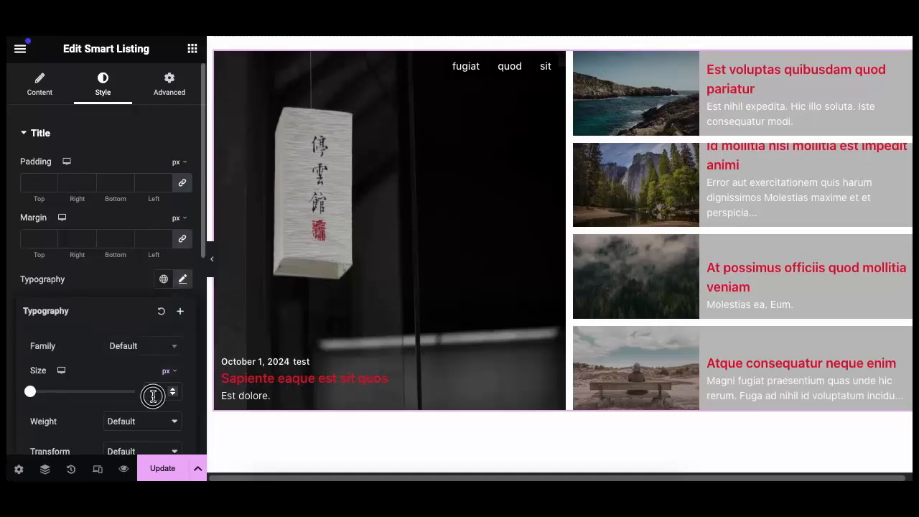
pyautogui.click(154, 392)
pyautogui.write('16')
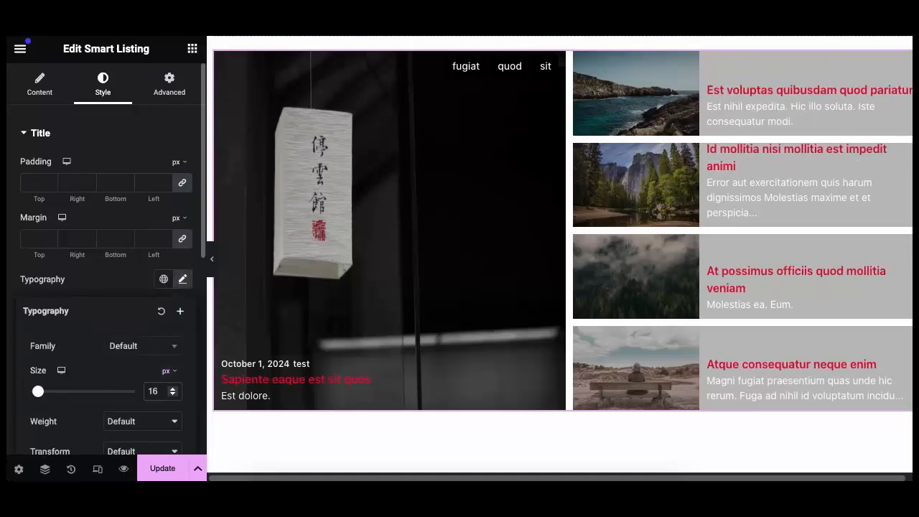
pyautogui.press('Down')
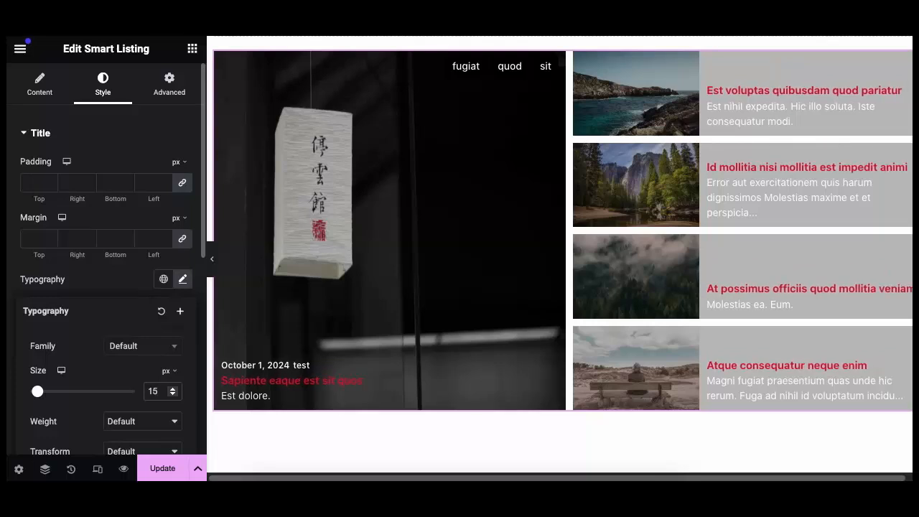
pyautogui.click(91, 147)
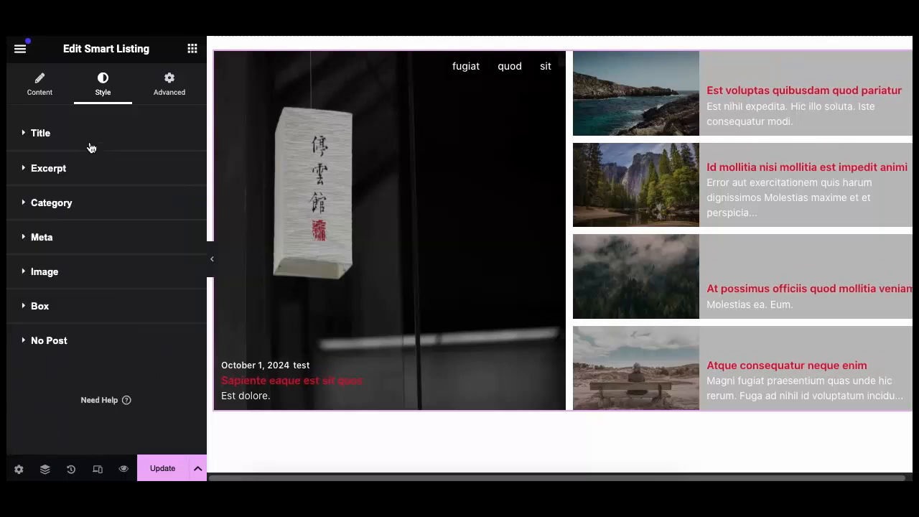
# Center-align the post excerpts and set their typography size to 14 px
pyautogui.click(70, 170)
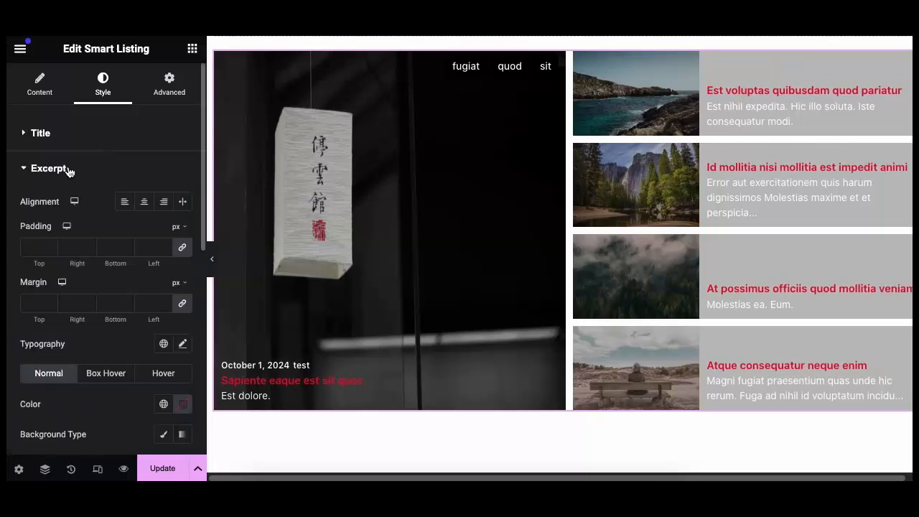
pyautogui.click(145, 202)
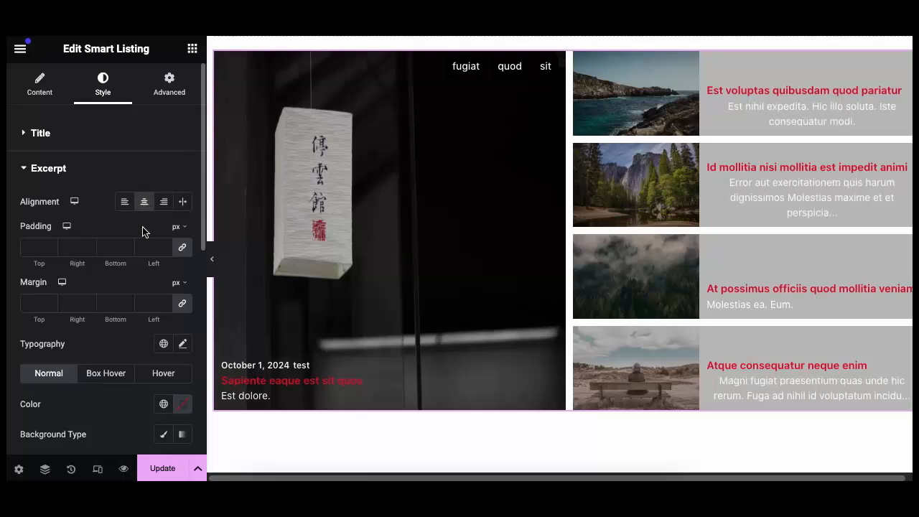
pyautogui.scroll(-1, 108, 287)
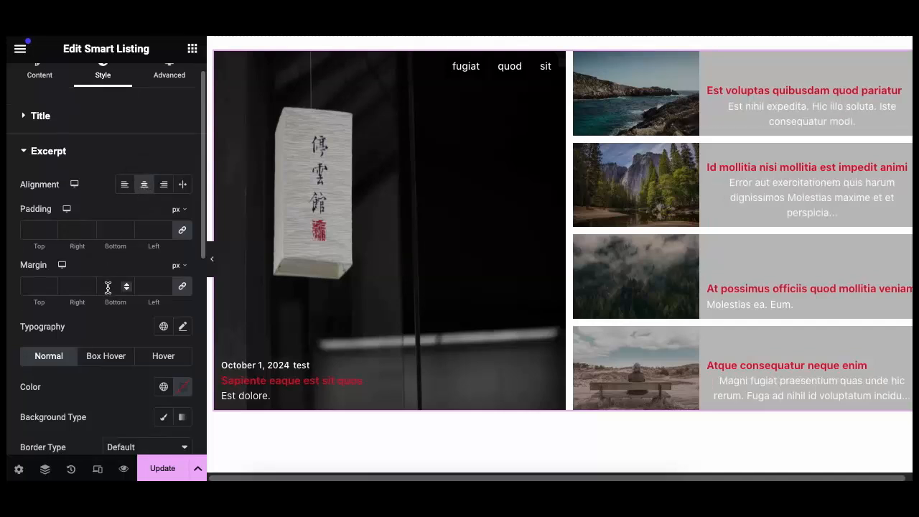
pyautogui.click(183, 327)
pyautogui.click(161, 438)
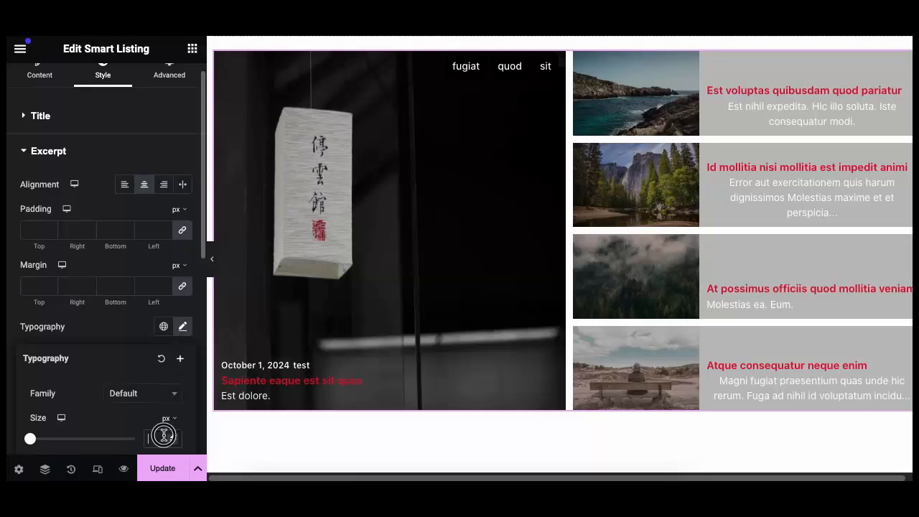
pyautogui.write('14')
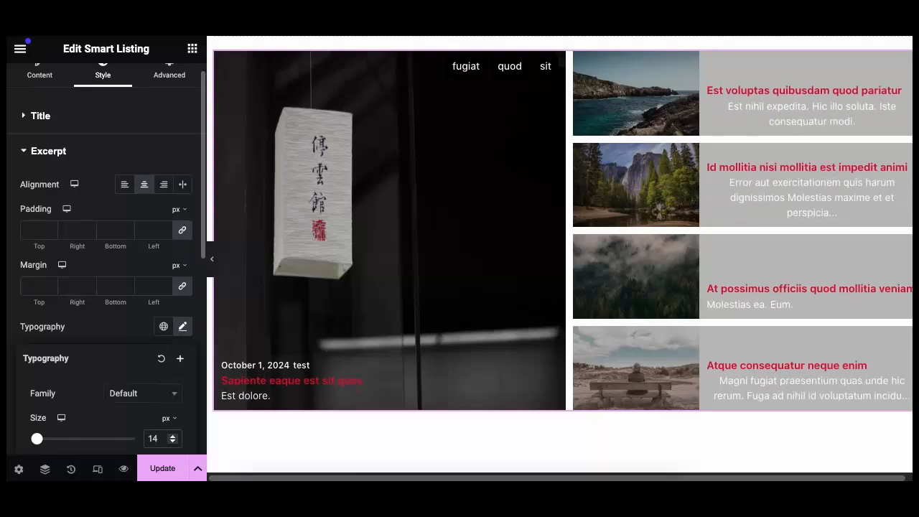
# Align the post excerpts to the left
pyautogui.click(95, 189)
pyautogui.click(124, 184)
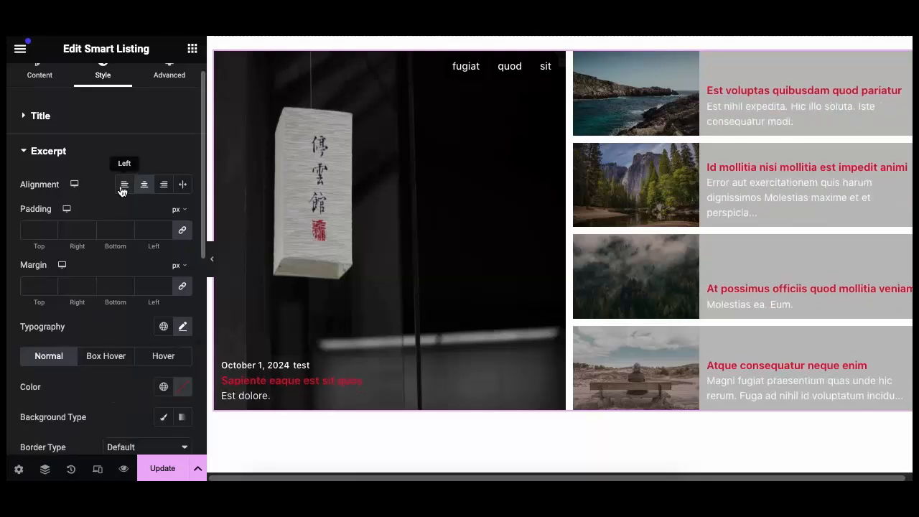
pyautogui.click(62, 153)
# Set the normal text color of the category labels to a muted pinkish red
pyautogui.click(62, 199)
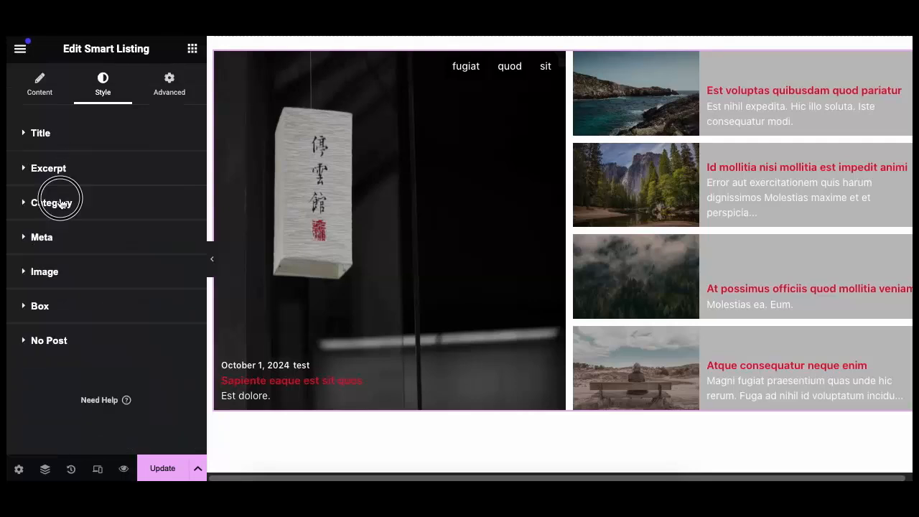
pyautogui.scroll(-3, 57, 293)
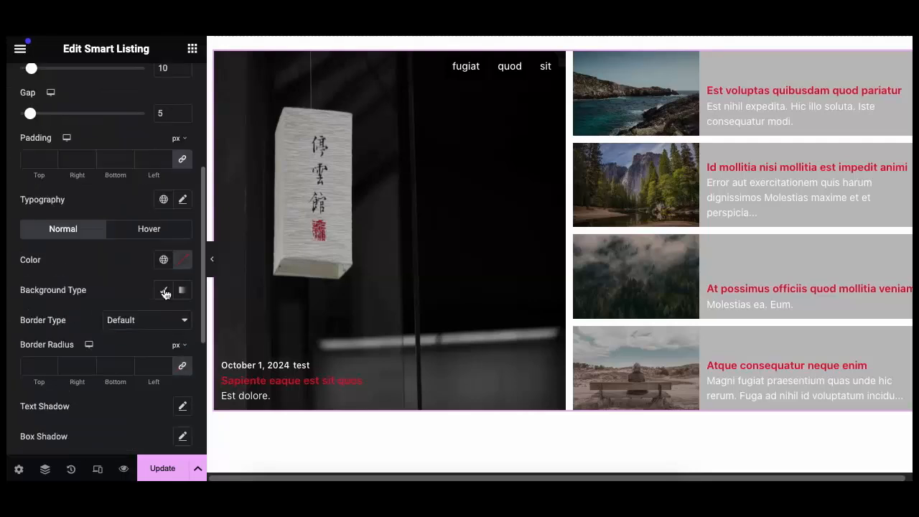
pyautogui.click(180, 265)
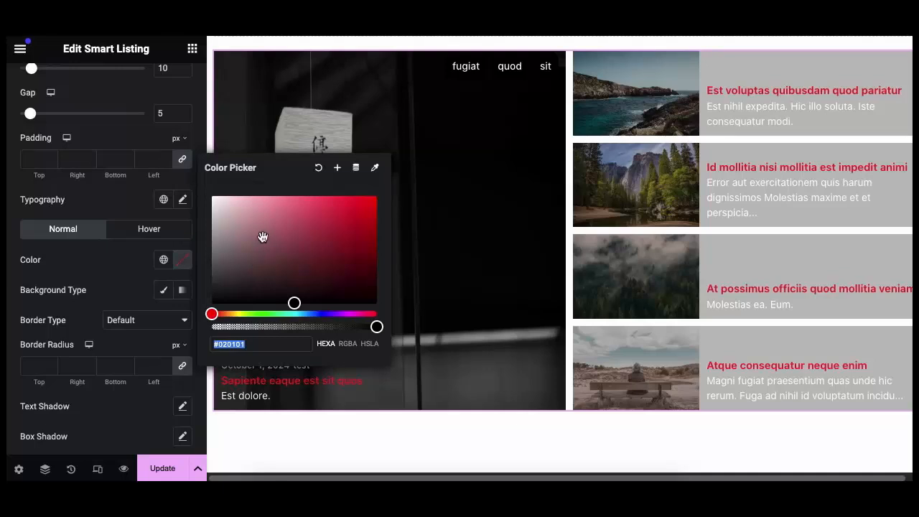
pyautogui.moveTo(262, 238); pyautogui.dragTo(284, 217)
pyautogui.click(121, 262)
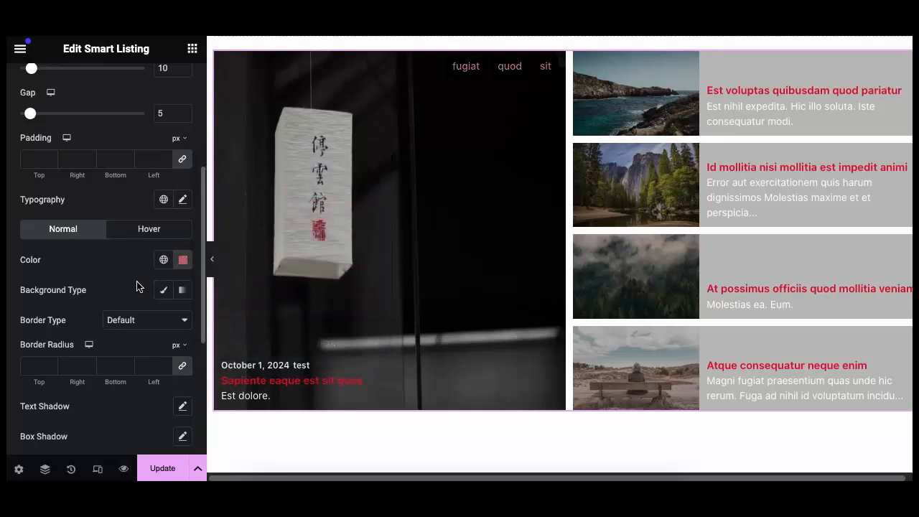
# Give the category labels a classic background in a light pinkish grey for the normal state
pyautogui.click(163, 290)
pyautogui.click(182, 320)
pyautogui.moveTo(151, 232); pyautogui.dragTo(107, 165)
pyautogui.click(61, 278)
# Give the category labels a classic hover background in bright green, #45FF12
pyautogui.click(148, 228)
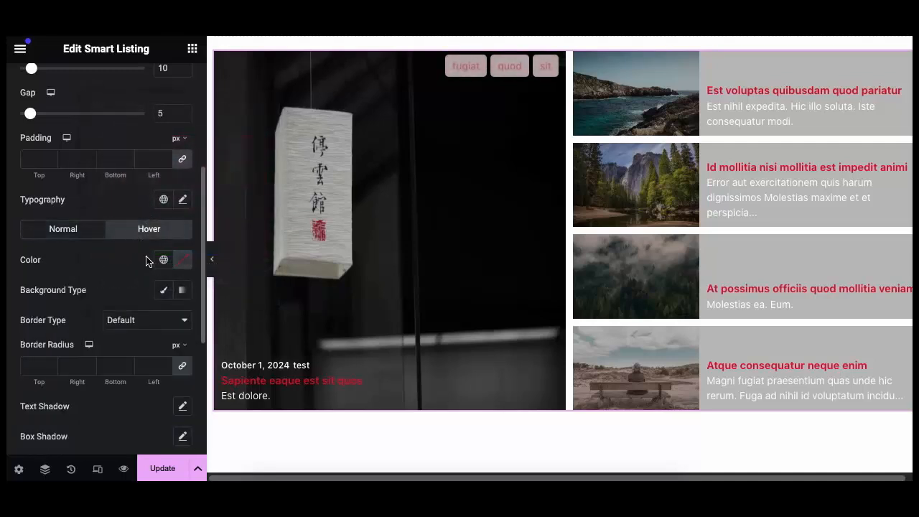
pyautogui.click(164, 290)
pyautogui.click(183, 322)
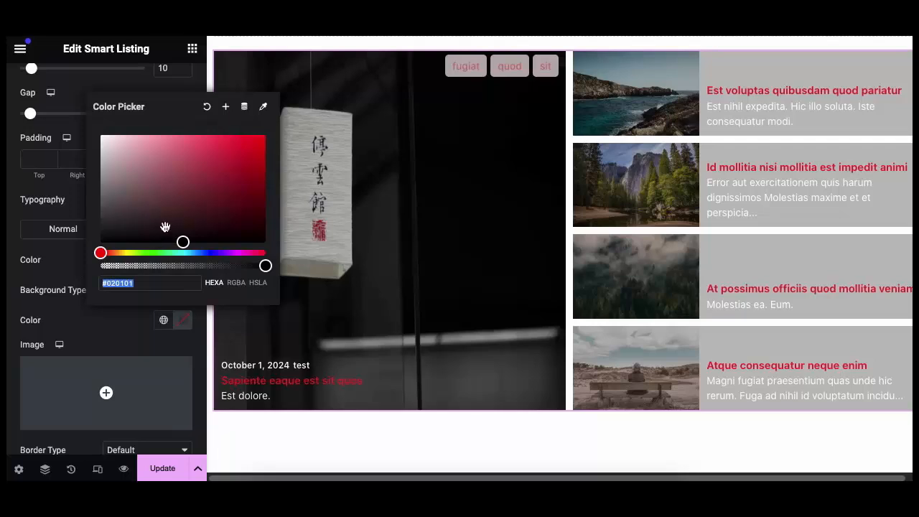
pyautogui.moveTo(164, 251); pyautogui.dragTo(150, 252)
pyautogui.click(250, 130)
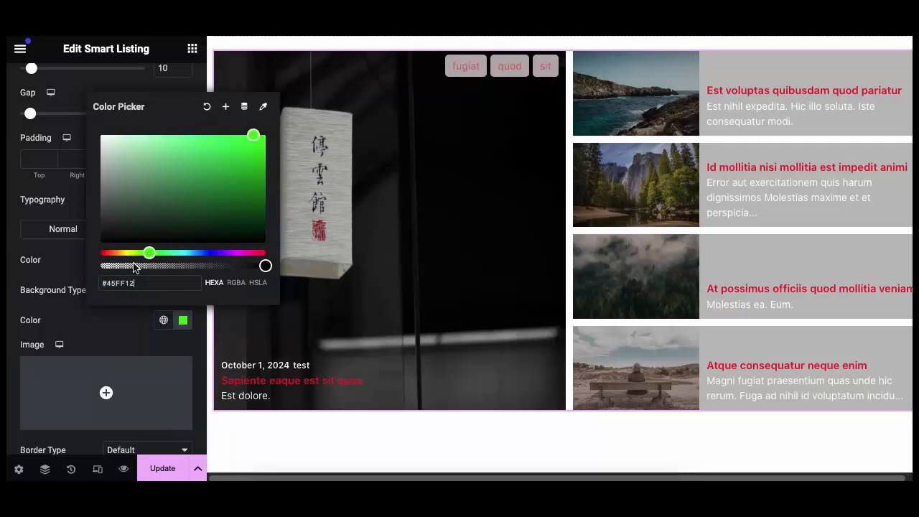
pyautogui.click(137, 318)
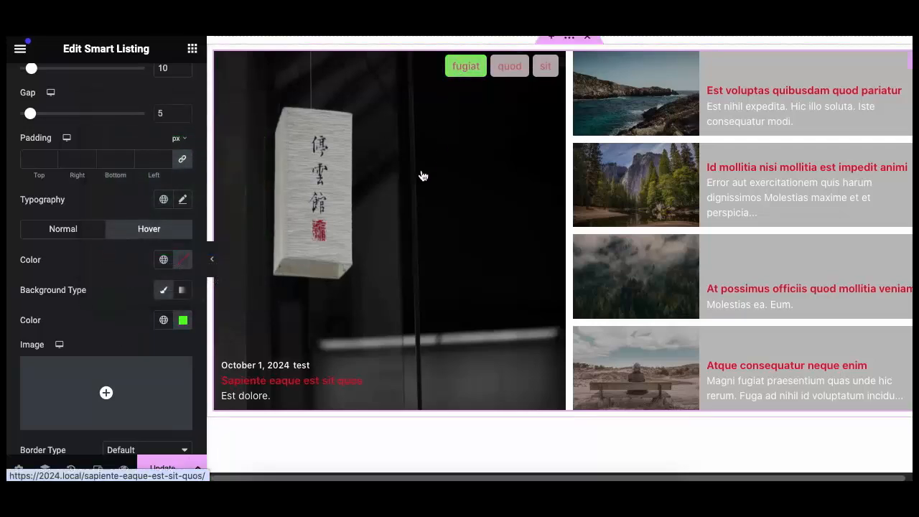
# Set the normal color of the post meta to red, #F51818
pyautogui.scroll(-5, 130, 249)
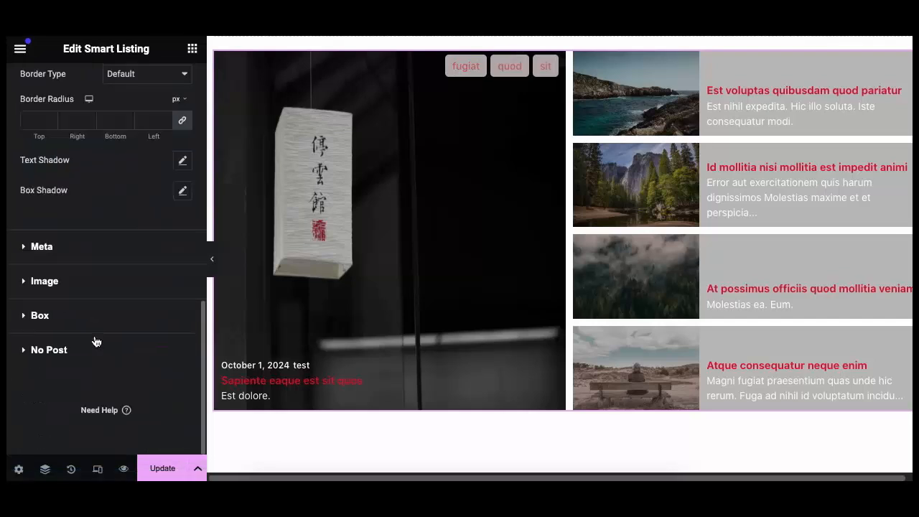
pyautogui.click(72, 254)
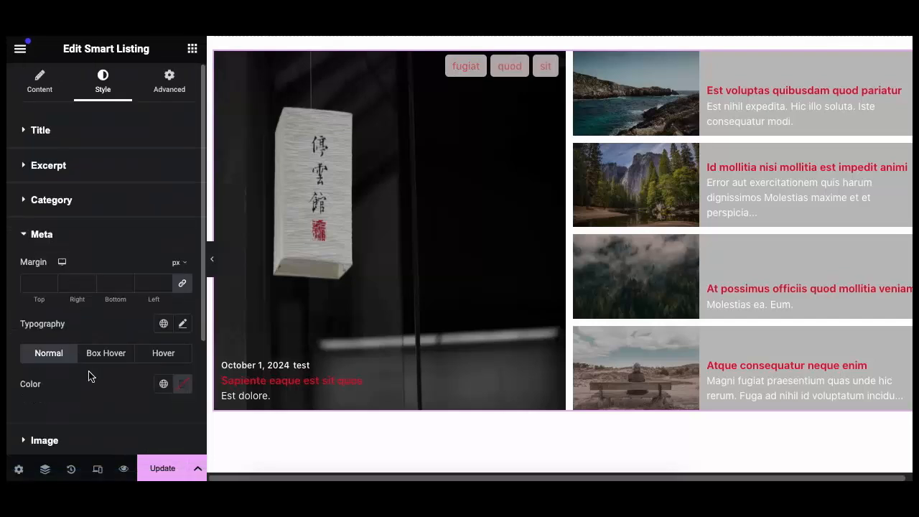
pyautogui.click(183, 384)
pyautogui.click(248, 203)
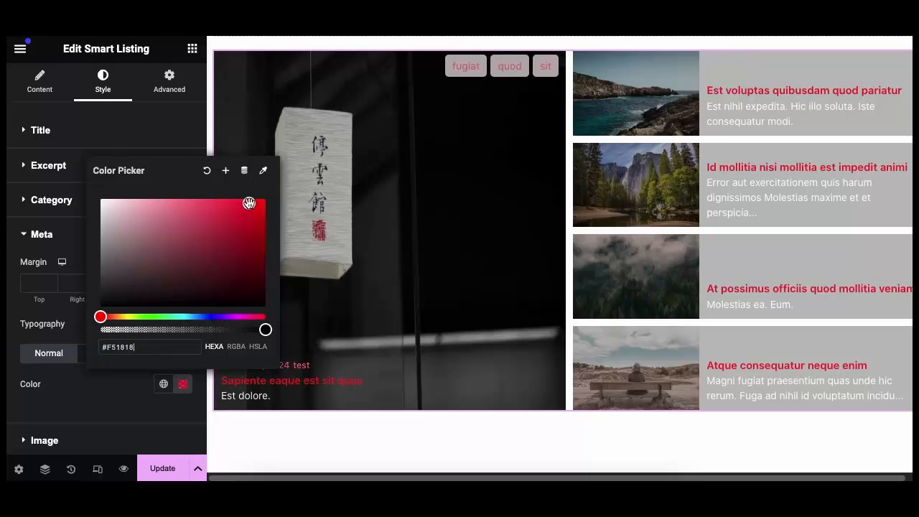
pyautogui.click(88, 403)
# Set the box hover color of the post meta to yellow
pyautogui.click(98, 356)
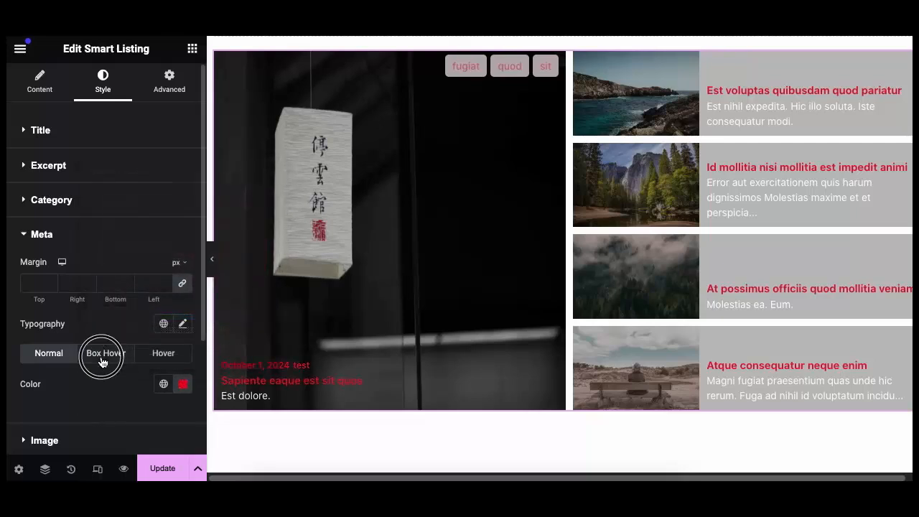
pyautogui.click(182, 386)
pyautogui.moveTo(150, 318); pyautogui.dragTo(123, 317)
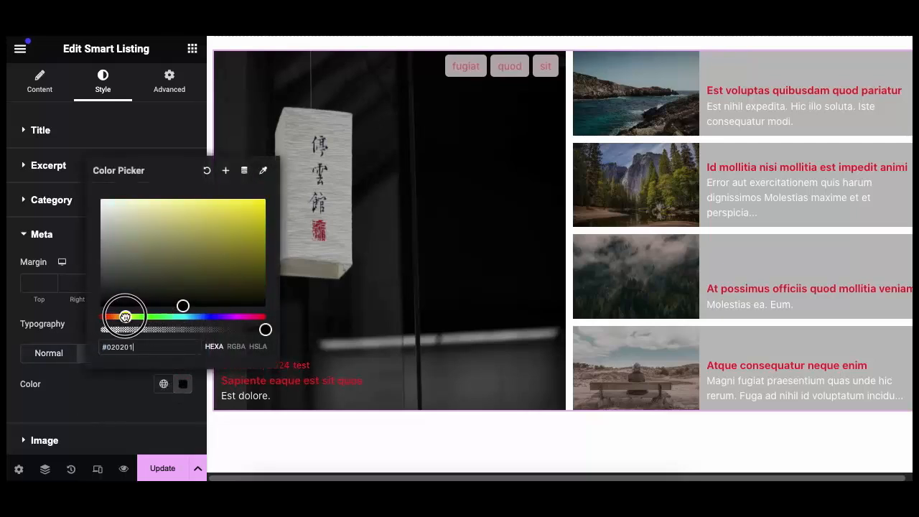
pyautogui.moveTo(211, 243); pyautogui.dragTo(247, 199)
pyautogui.click(130, 380)
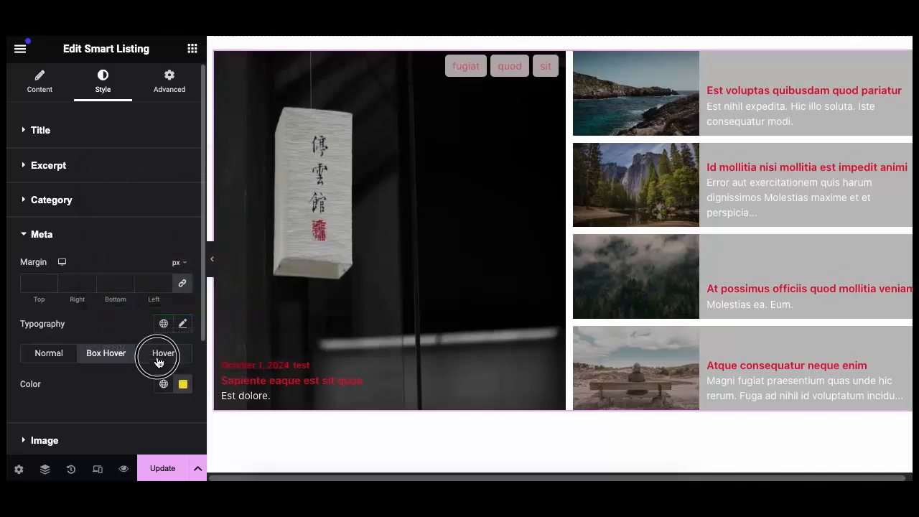
# Set the hover color of the post meta to blue
pyautogui.click(161, 358)
pyautogui.click(175, 384)
pyautogui.moveTo(150, 316); pyautogui.dragTo(211, 316)
pyautogui.moveTo(228, 274); pyautogui.dragTo(252, 211)
pyautogui.click(117, 410)
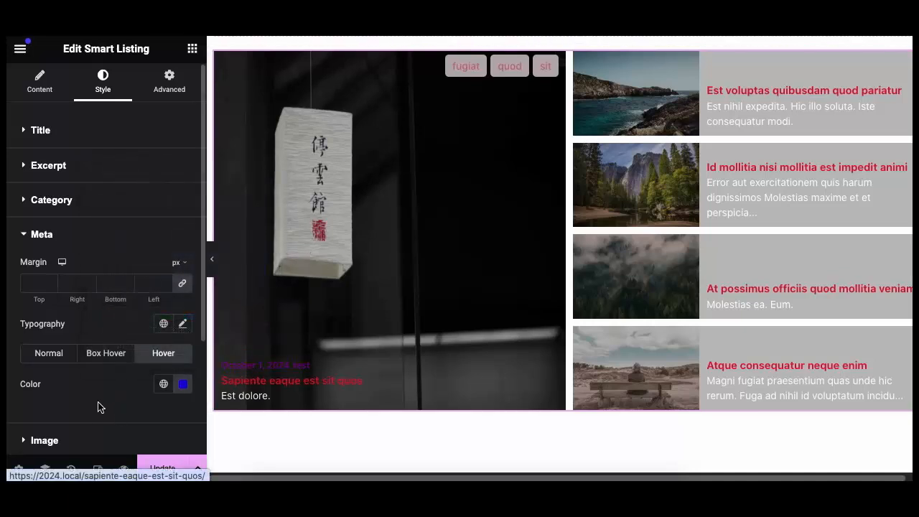
# Set the minimum width of the listing images to 191
pyautogui.scroll(-3, 98, 410)
pyautogui.click(85, 362)
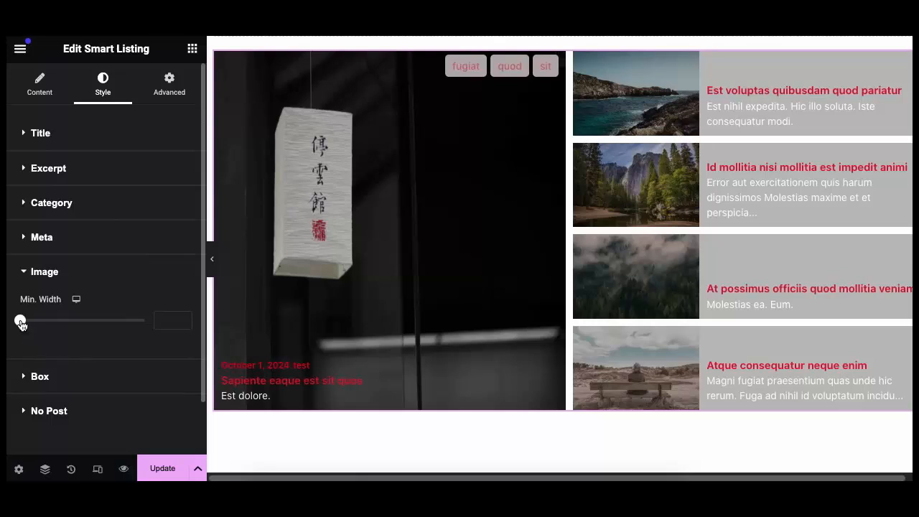
pyautogui.moveTo(22, 324); pyautogui.dragTo(71, 328)
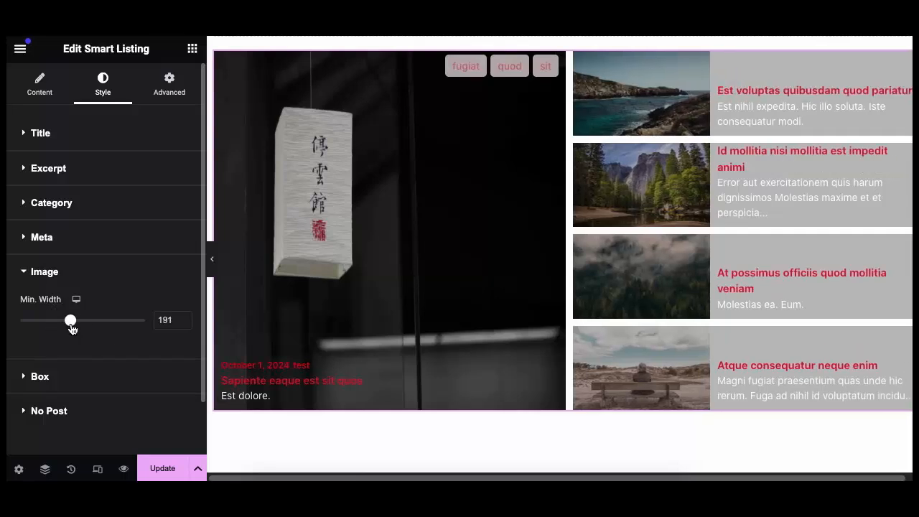
# Set the normal overlay/background color of the listing box to semi-transparent black, #00000070
pyautogui.click(63, 380)
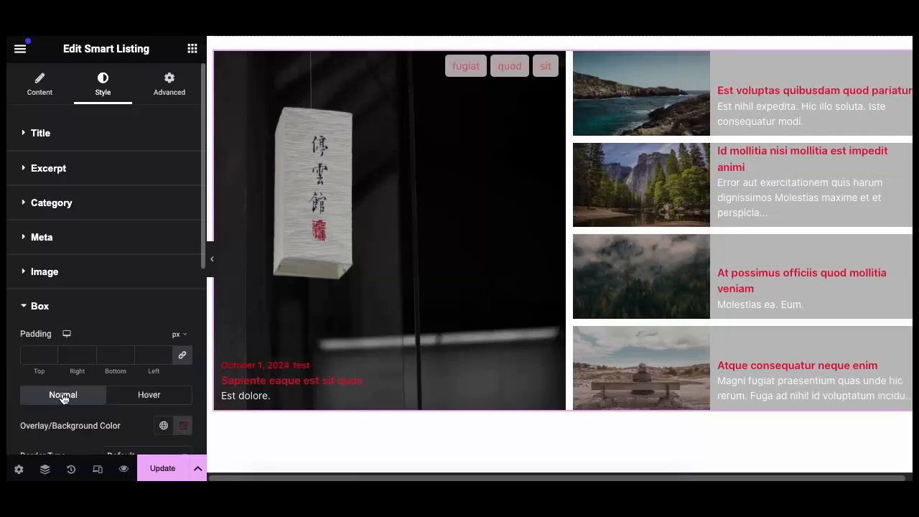
pyautogui.scroll(-2, 64, 399)
pyautogui.scroll(1, 63, 400)
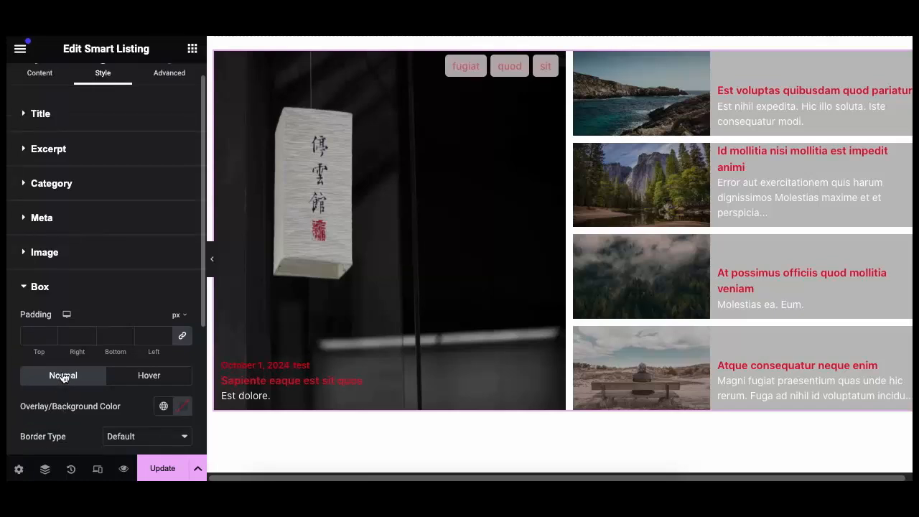
pyautogui.scroll(-4, 63, 378)
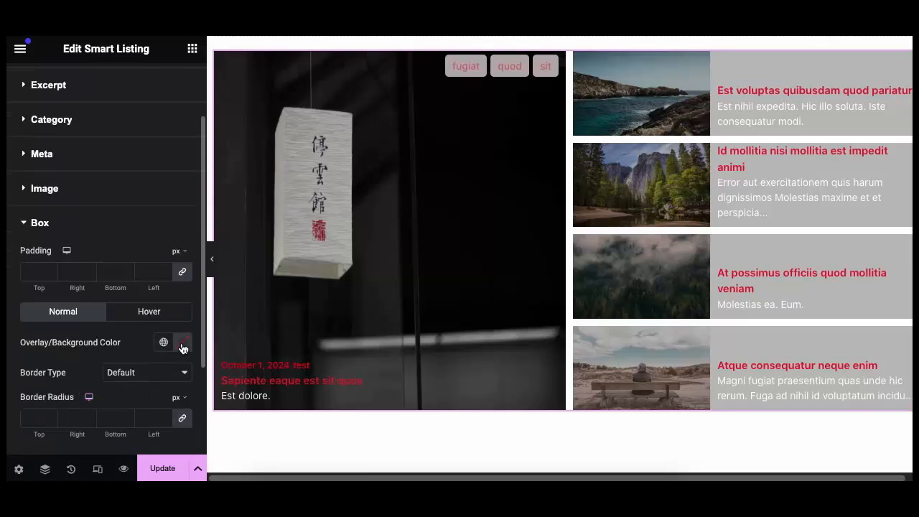
pyautogui.click(183, 343)
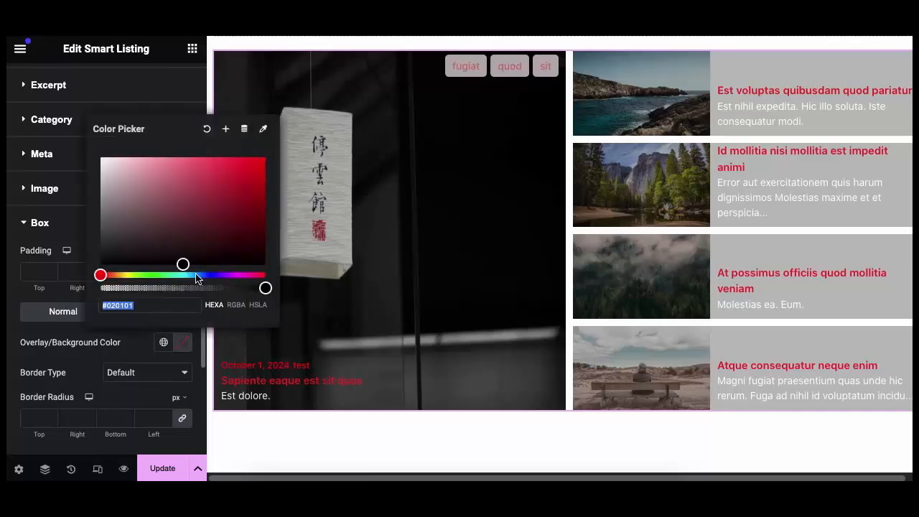
pyautogui.click(238, 173)
pyautogui.moveTo(193, 288); pyautogui.dragTo(171, 288)
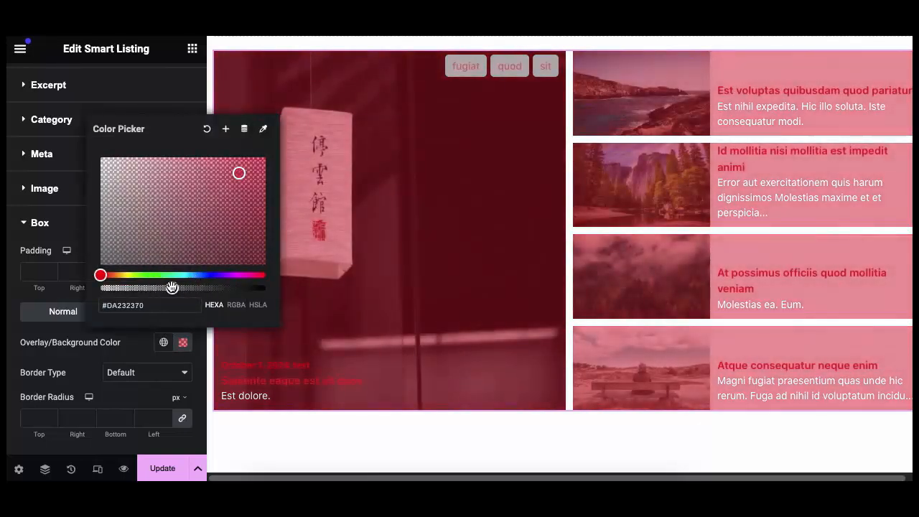
pyautogui.moveTo(171, 228); pyautogui.dragTo(99, 262)
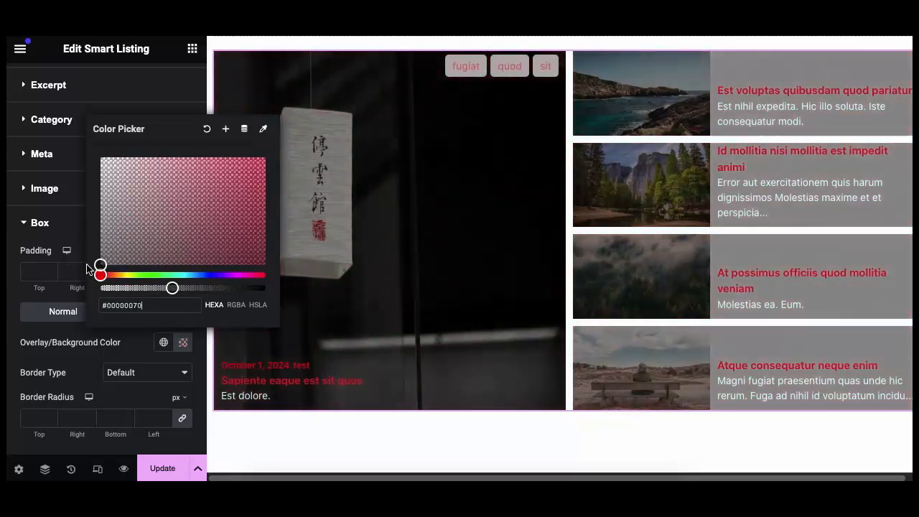
pyautogui.click(76, 340)
# Set the box's hover overlay/background color to semi-transparent blue, #150EF3CF, and its hover border radius to 33 px on all corners
pyautogui.click(133, 314)
pyautogui.click(183, 343)
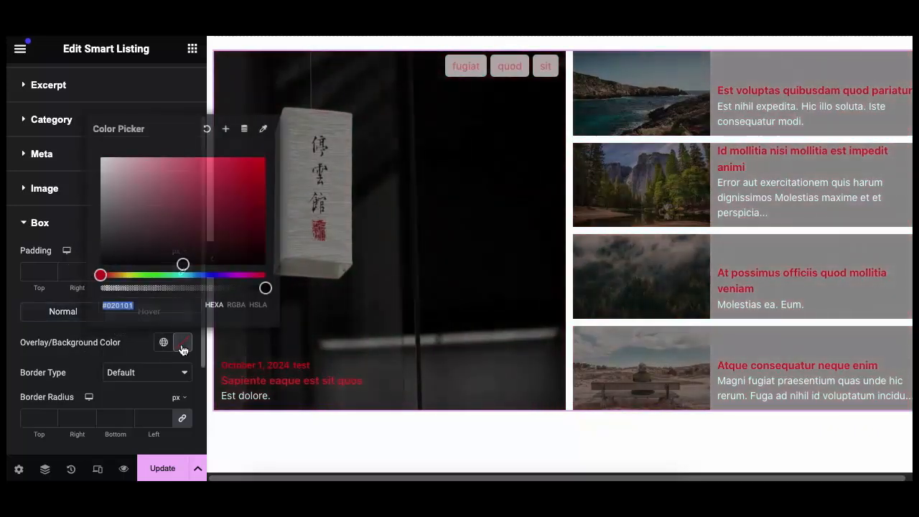
pyautogui.moveTo(188, 275); pyautogui.dragTo(210, 275)
pyautogui.moveTo(240, 222); pyautogui.dragTo(255, 163)
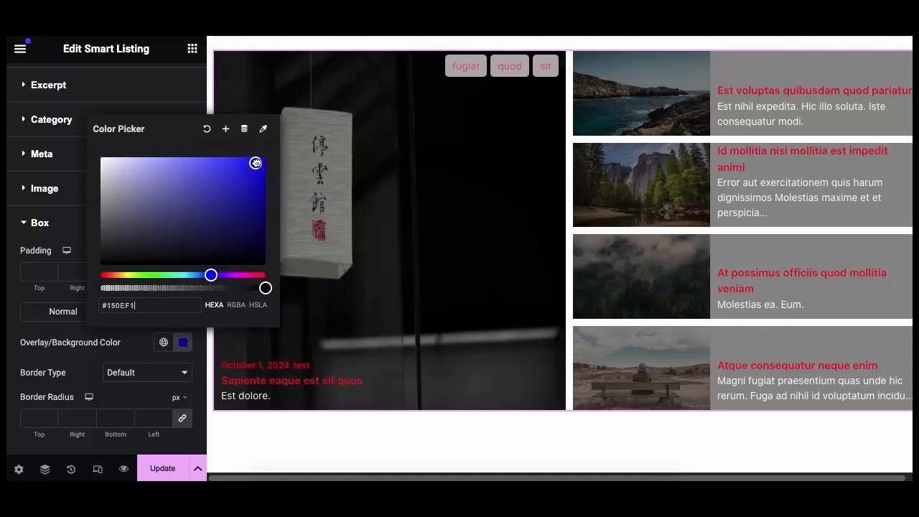
pyautogui.moveTo(206, 289); pyautogui.dragTo(233, 287)
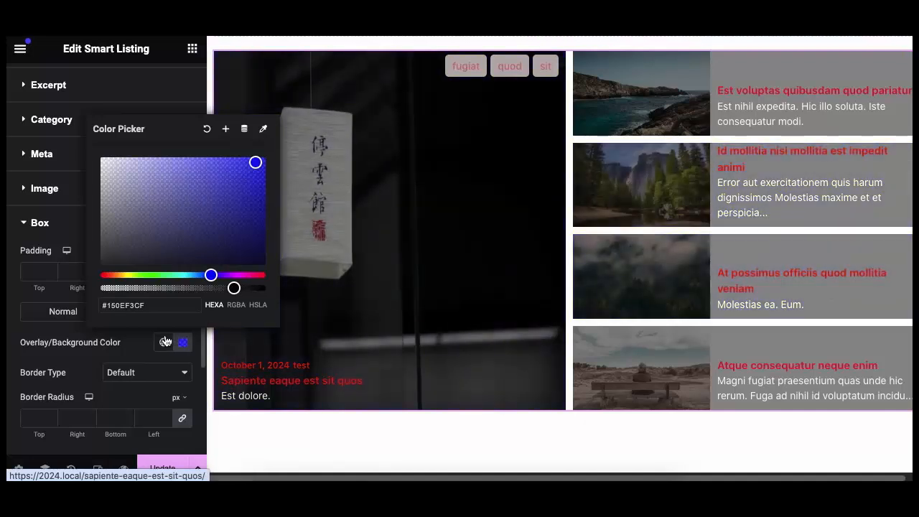
pyautogui.click(76, 366)
pyautogui.scroll(-1, 76, 370)
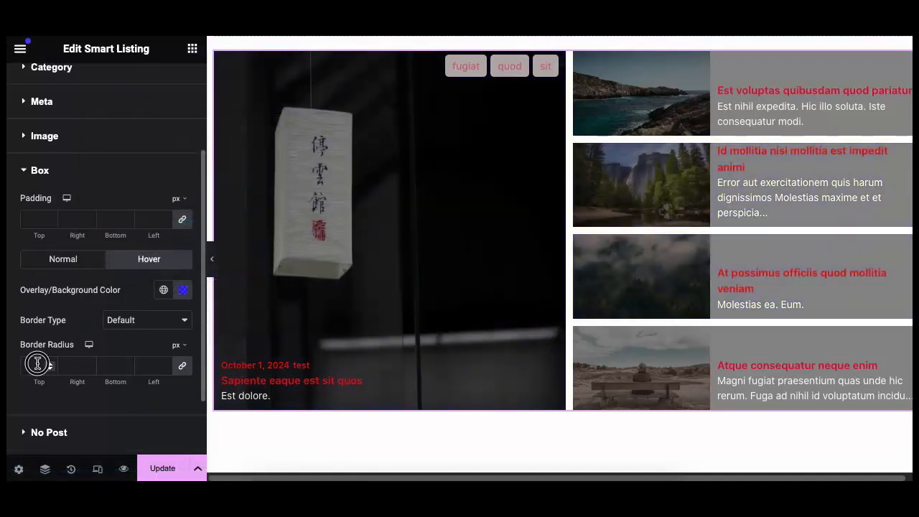
pyautogui.click(38, 364)
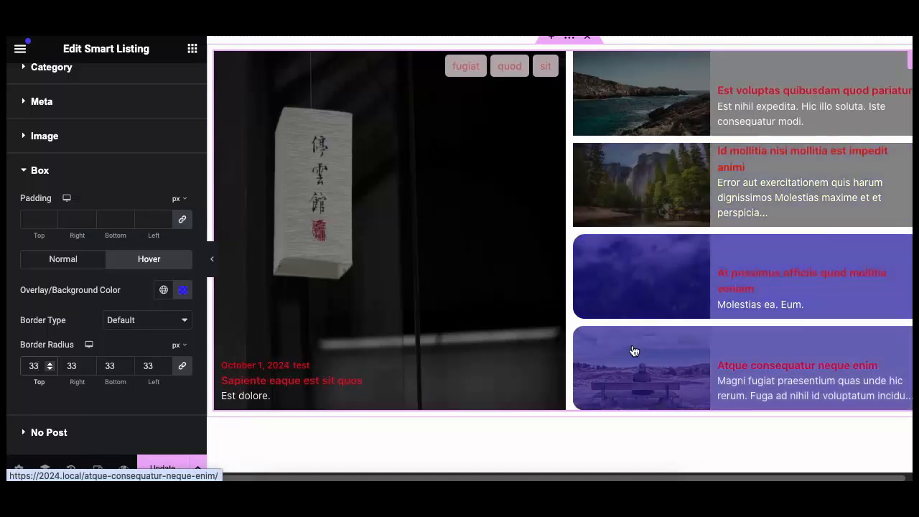
# Set the post type of the Smart Listing widget to Floating Elements
pyautogui.click(80, 432)
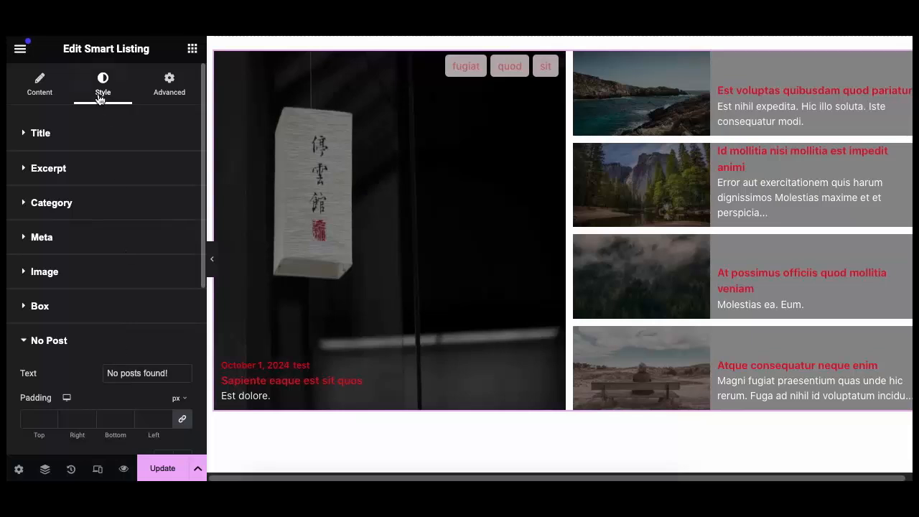
pyautogui.click(37, 92)
pyautogui.click(168, 169)
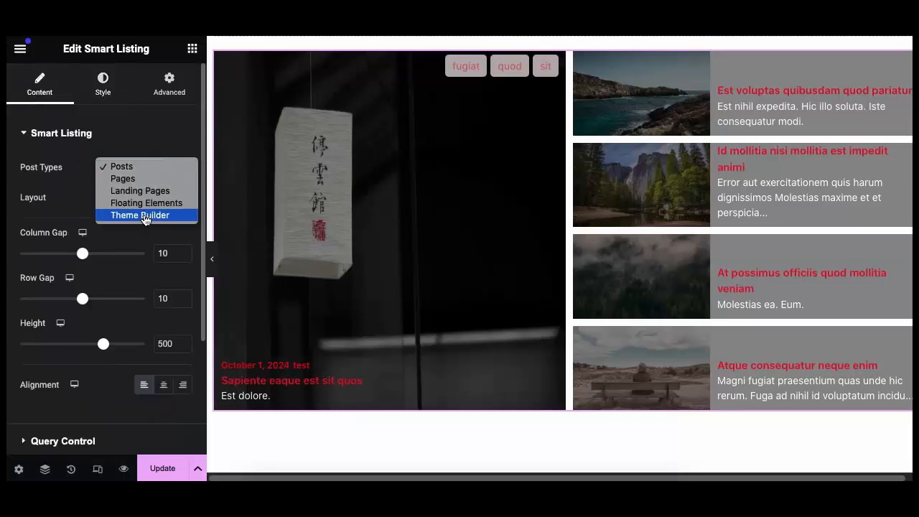
pyautogui.click(146, 207)
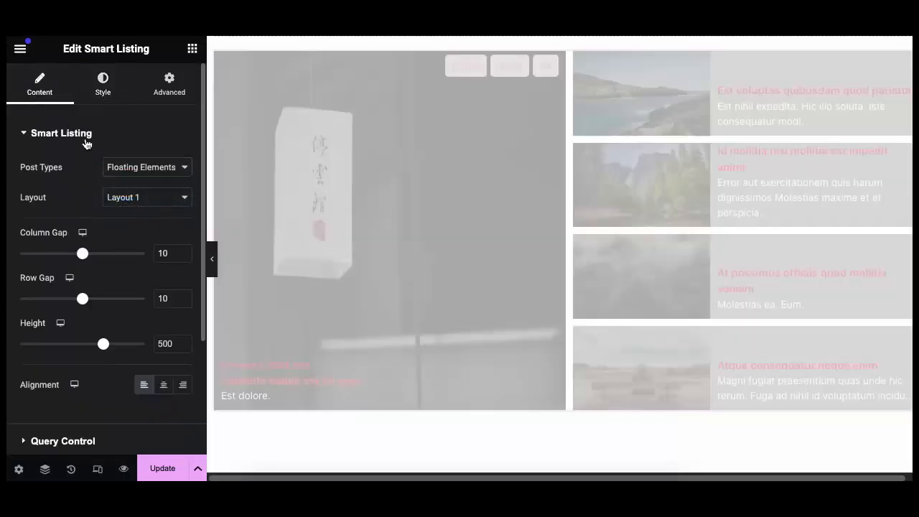
# Change the widget's no-post message to "No posts found Text"
pyautogui.click(85, 140)
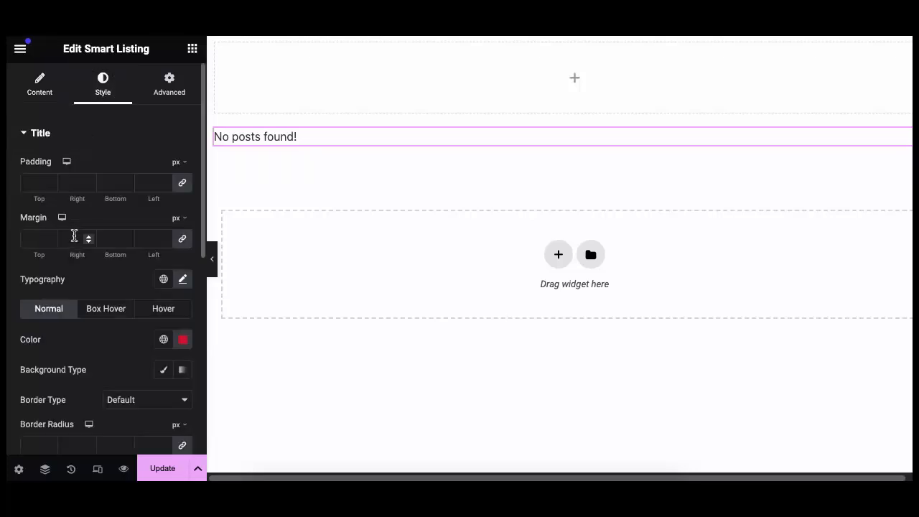
pyautogui.click(70, 142)
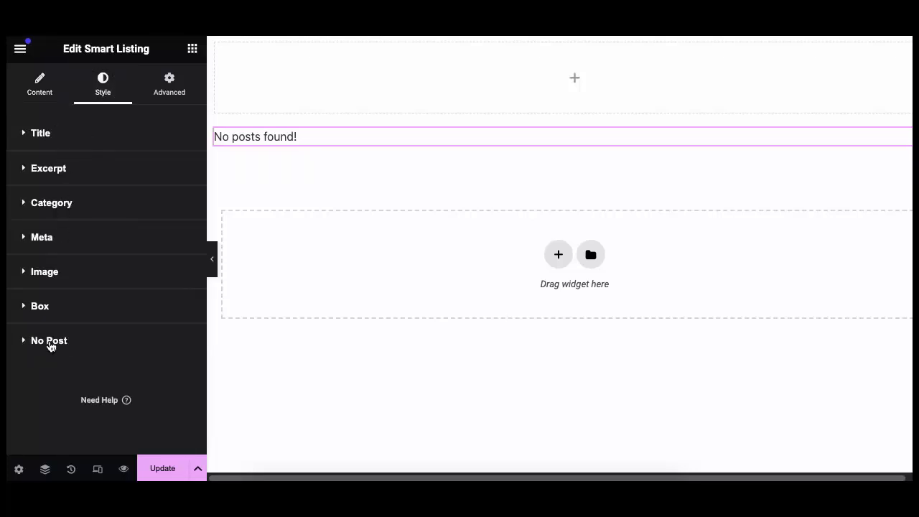
pyautogui.click(50, 342)
pyautogui.scroll(-2, 51, 357)
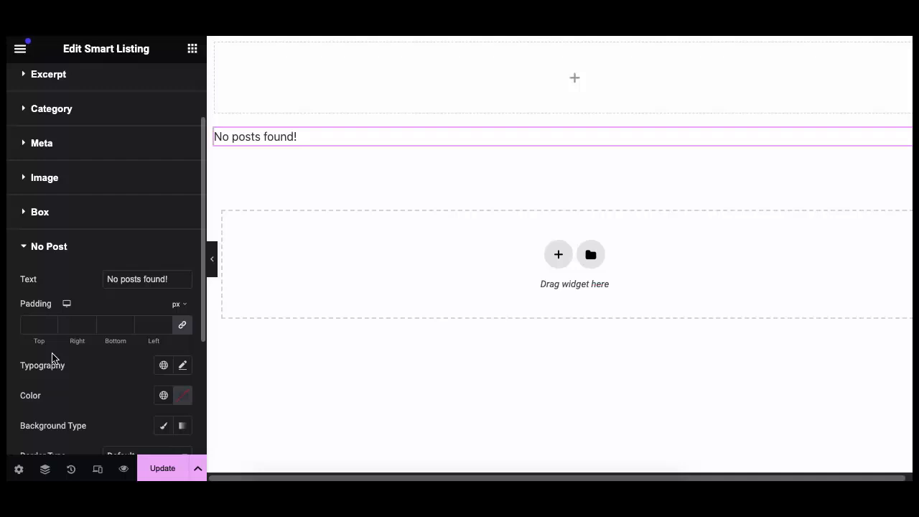
pyautogui.click(177, 279)
pyautogui.press('BackSpace')
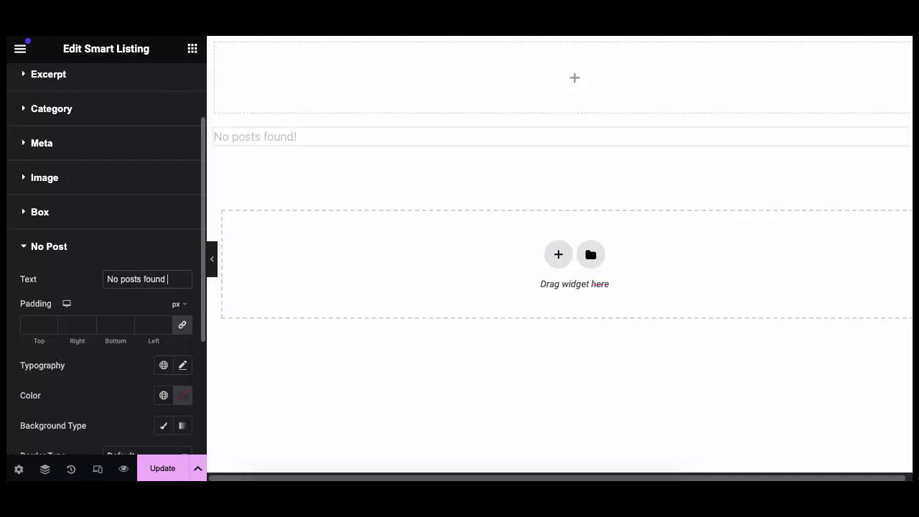
pyautogui.write('Text')
# Set the color of the no-post message to red
pyautogui.click(182, 395)
pyautogui.click(261, 214)
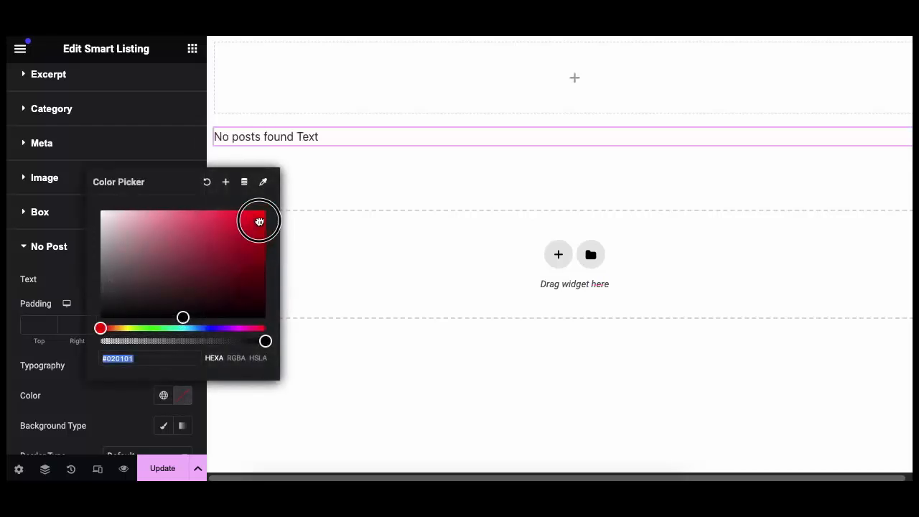
pyautogui.click(119, 402)
pyautogui.scroll(2, 48, 220)
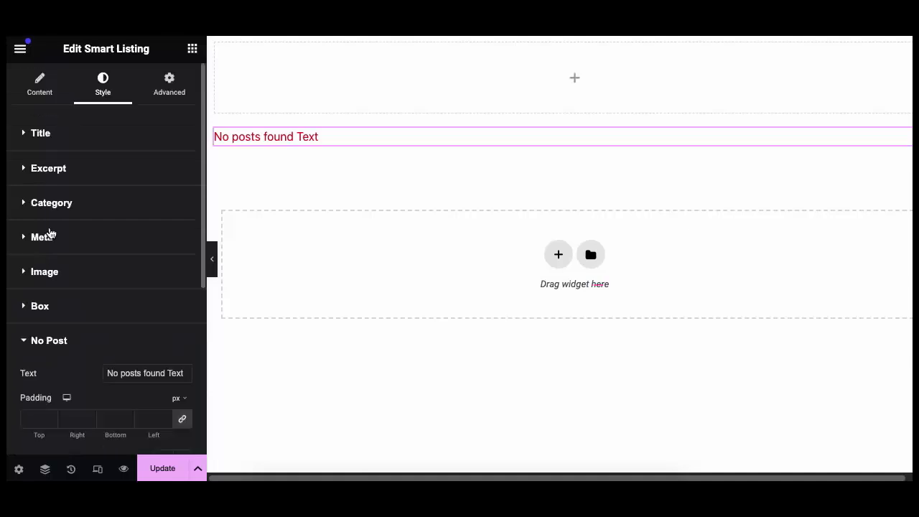
pyautogui.click(43, 85)
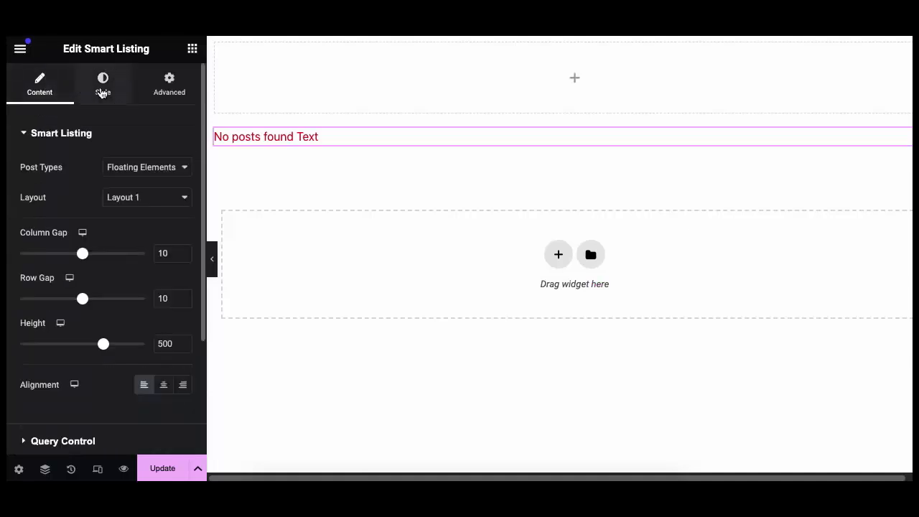
pyautogui.click(99, 114)
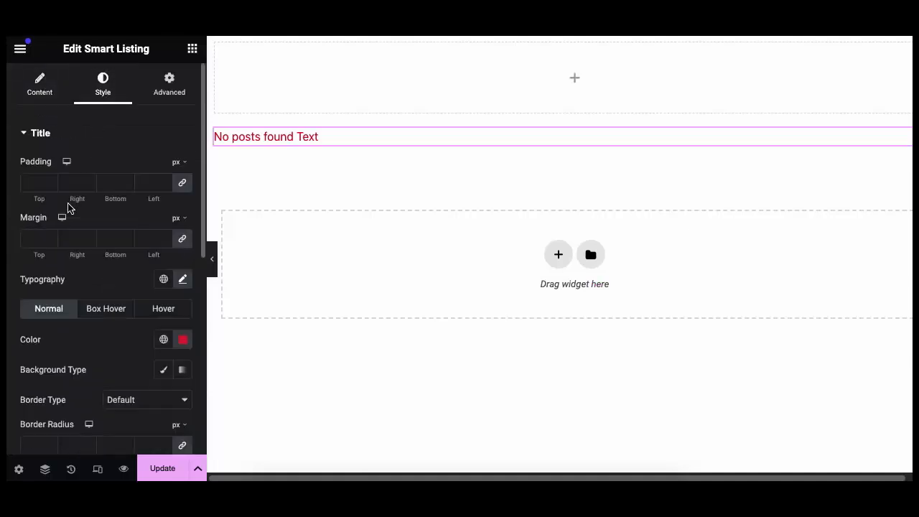
pyautogui.click(58, 136)
pyautogui.click(58, 350)
pyautogui.scroll(-5, 59, 352)
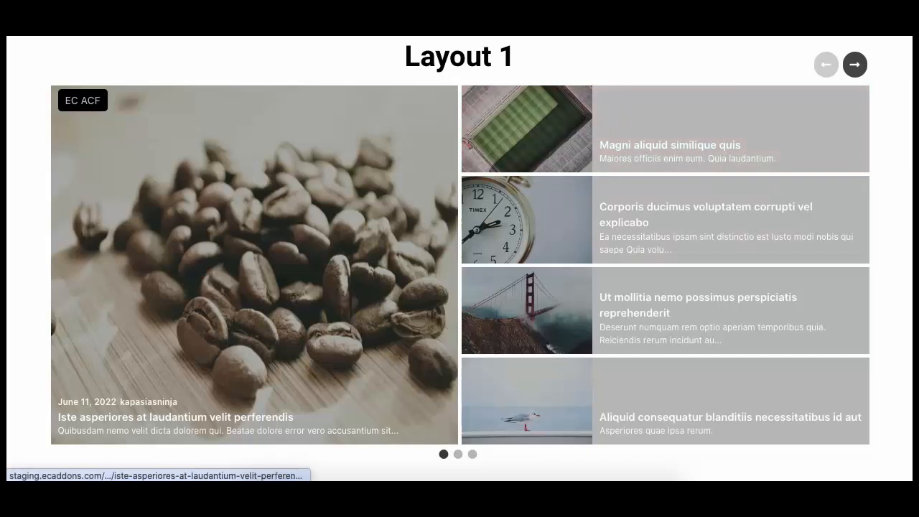
# Review the finished Smart Listing layouts on the demo page, from Layout 1 down to Layout 3
pyautogui.moveTo(915, 103); pyautogui.dragTo(913, 290)
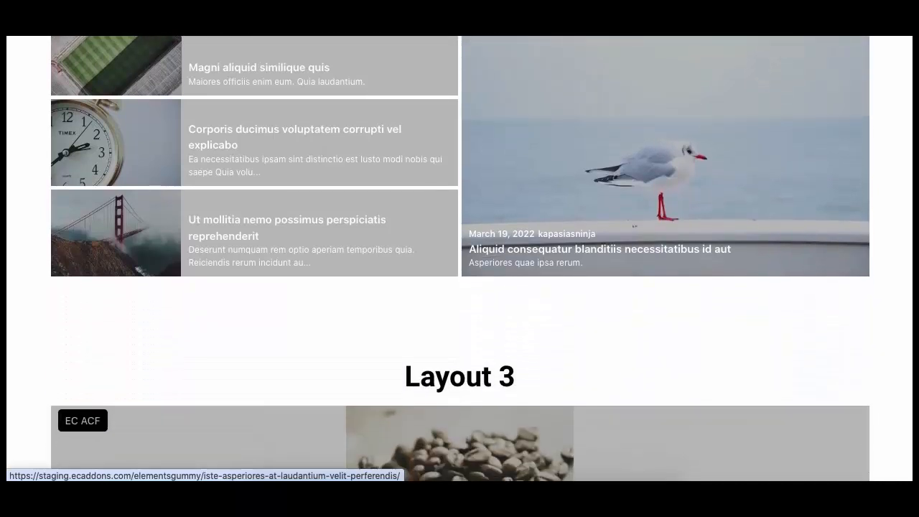
pyautogui.scroll(-1, 906, 285)
pyautogui.scroll(-1, 906, 285)
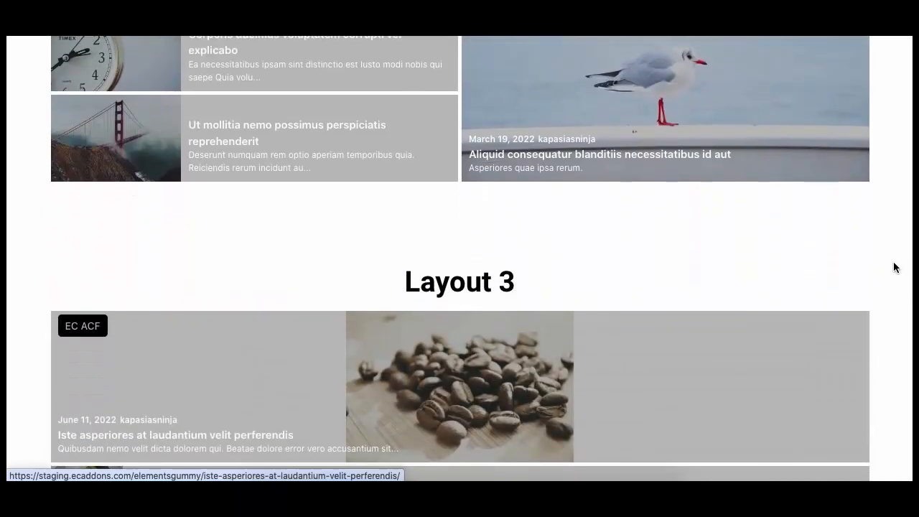